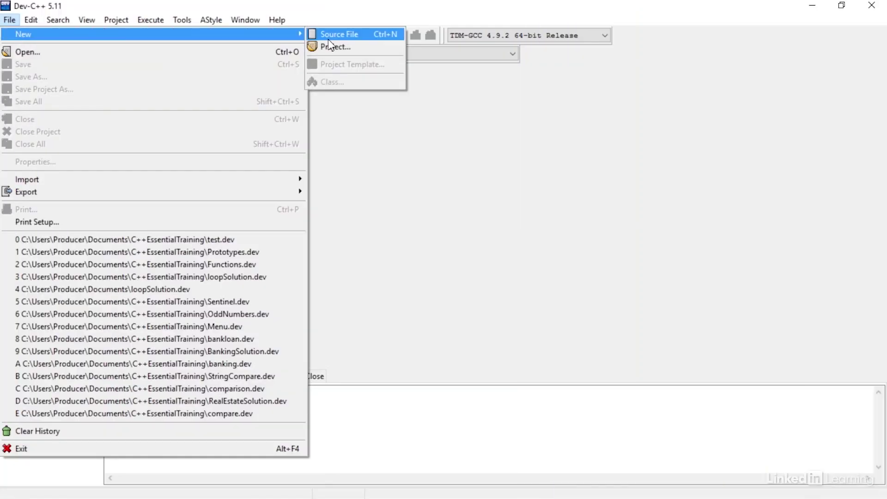
Start a new Console Application project and name it PassValues.
{"action": "left_click", "coordinate": [347, 46]}
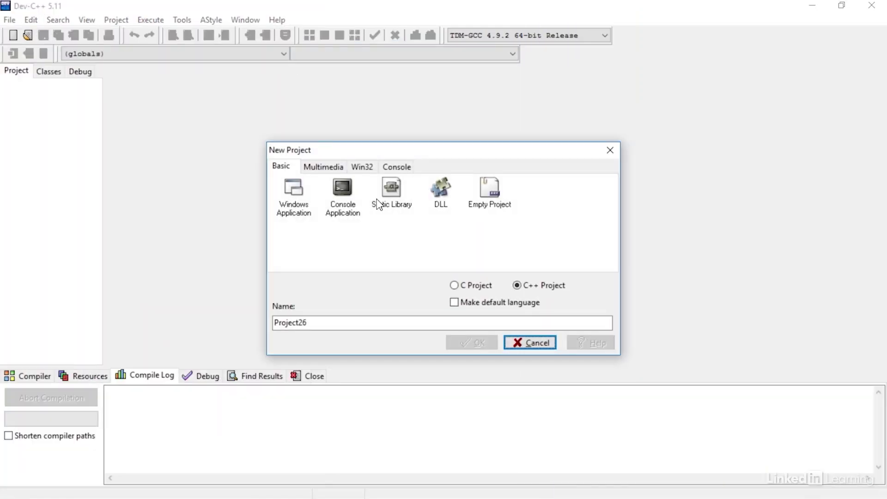
{"action": "left_click", "coordinate": [352, 210]}
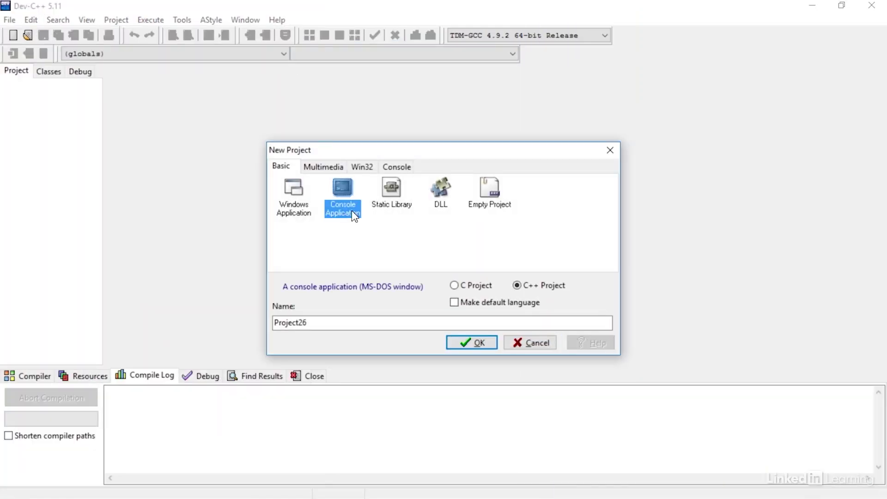
{"action": "left_click", "coordinate": [315, 324]}
{"action": "key", "text": "BackSpace"}
{"action": "key", "text": "BackSpace"}
{"action": "key", "text": "BackSpace"}
{"action": "key", "text": "BackSpace"}
{"action": "key", "text": "BackSpace"}
{"action": "key", "text": "BackSpace"}
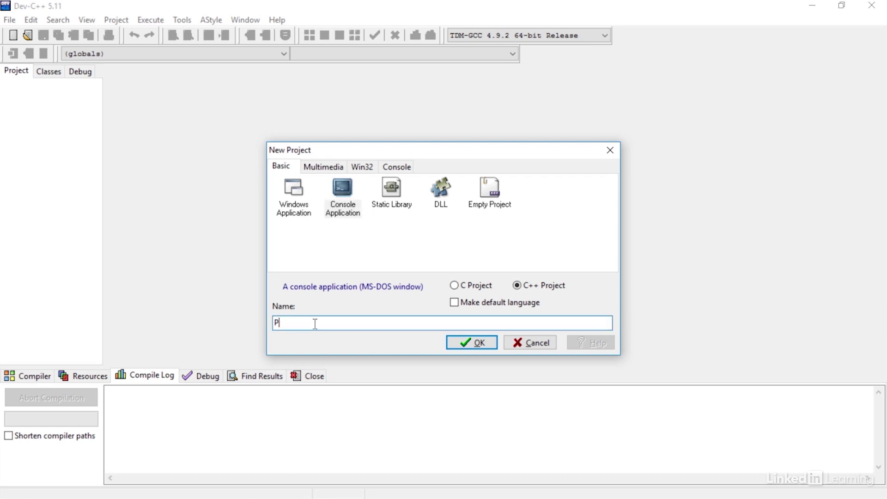
{"action": "type", "text": "alues"}
{"action": "left_click", "coordinate": [483, 341]}
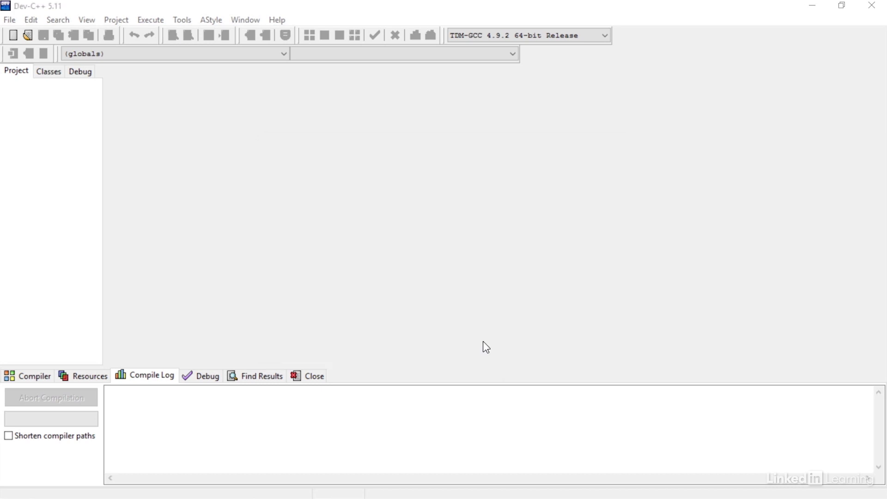
Save the PassValues project into the C++EssentialTraining folder so main.cpp opens.
{"action": "left_click", "coordinate": [380, 152]}
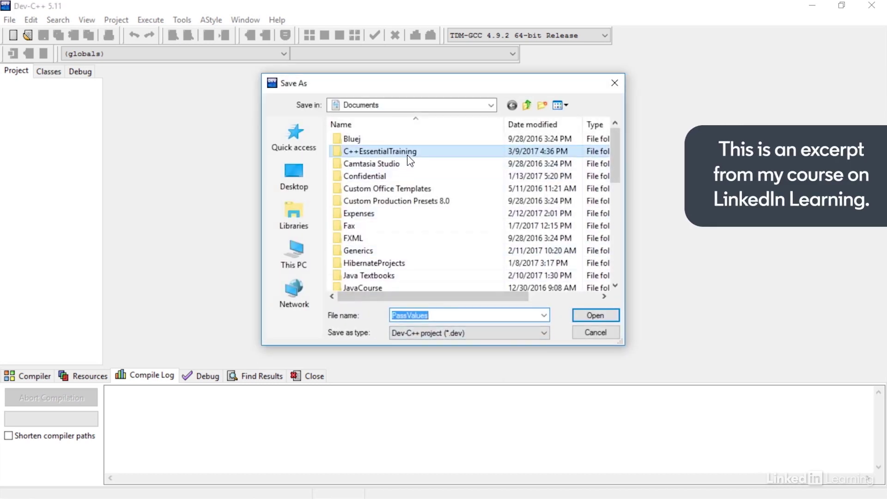
{"action": "left_click", "coordinate": [591, 310]}
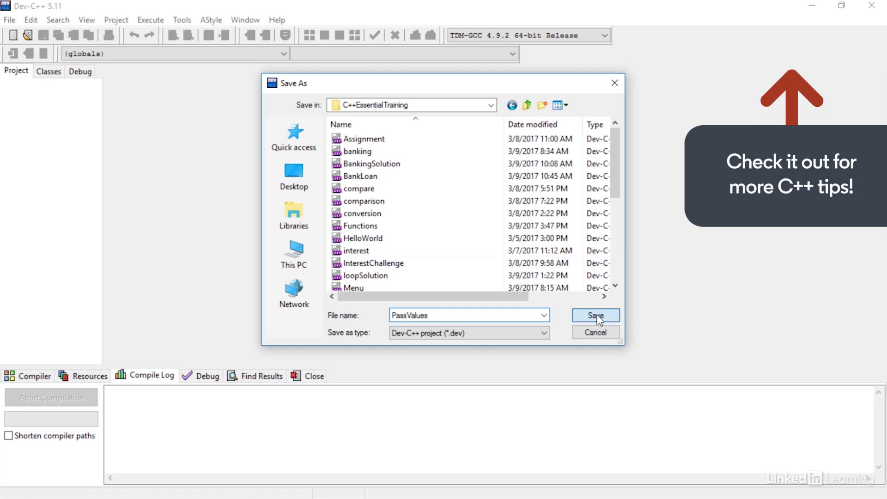
{"action": "left_click", "coordinate": [591, 315]}
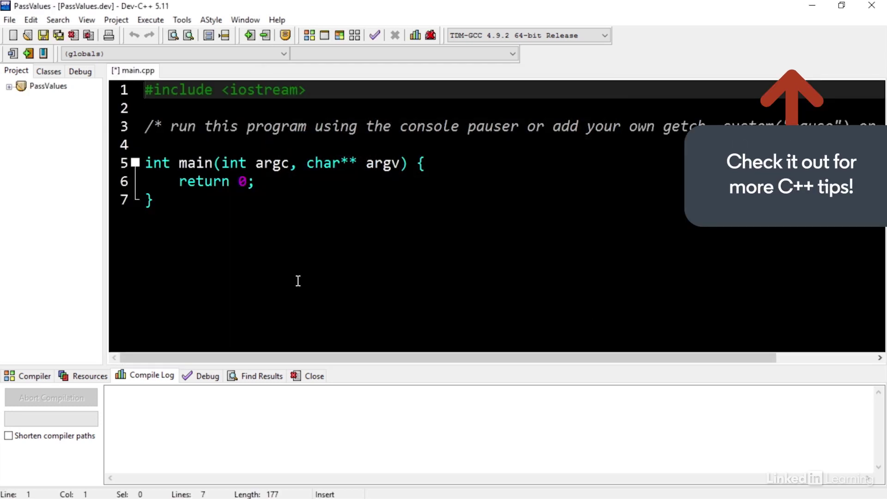
Add using namespace std; below the iostream include and move to the blank line above main.
{"action": "left_click", "coordinate": [322, 92]}
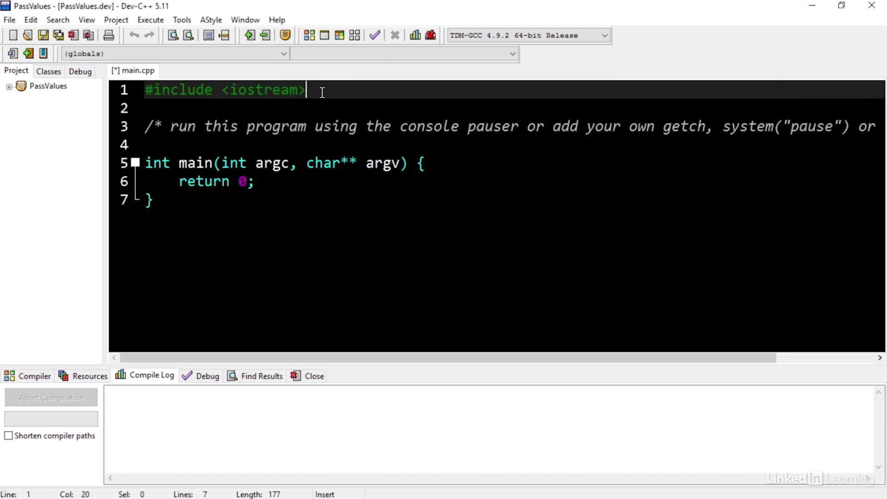
{"action": "key", "text": "Return"}
{"action": "type", "text": "using "}
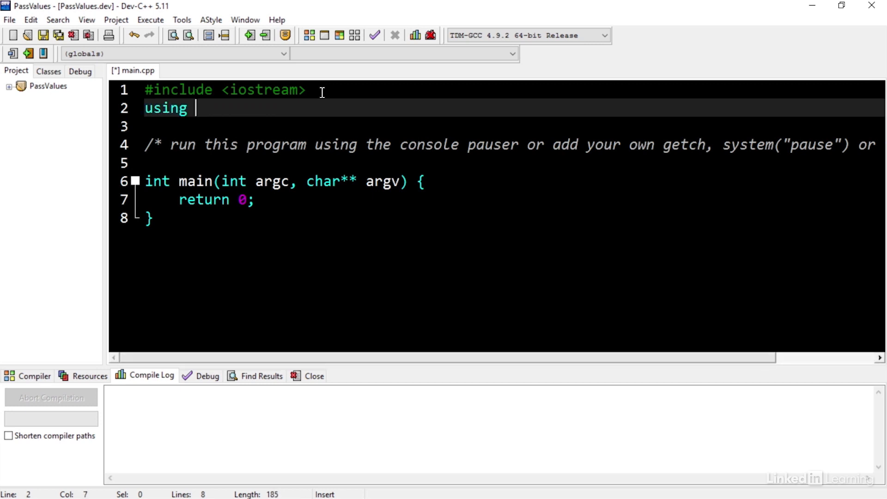
{"action": "type", "text": "namespa"}
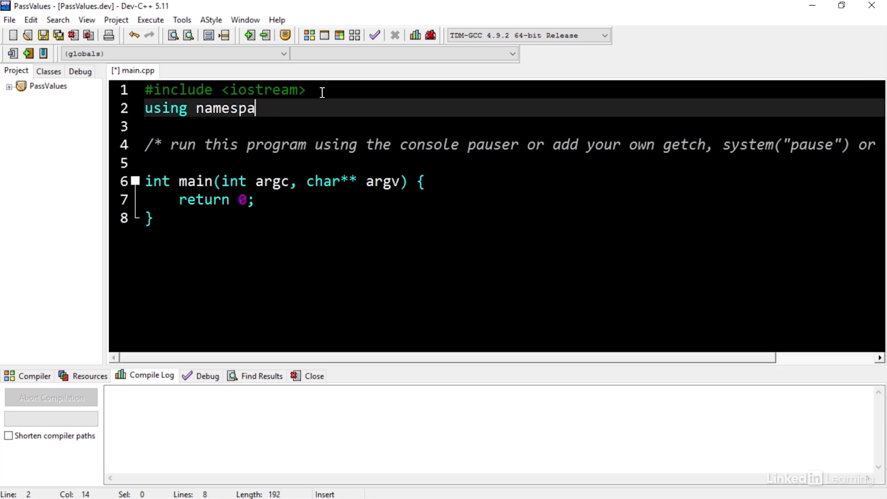
{"action": "type", "text": "ce std;"}
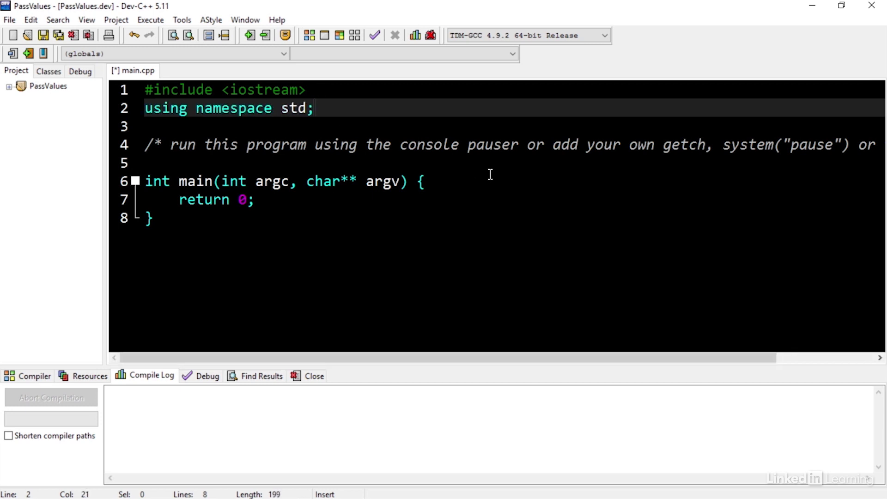
{"action": "left_click", "coordinate": [489, 178]}
{"action": "left_click", "coordinate": [174, 163]}
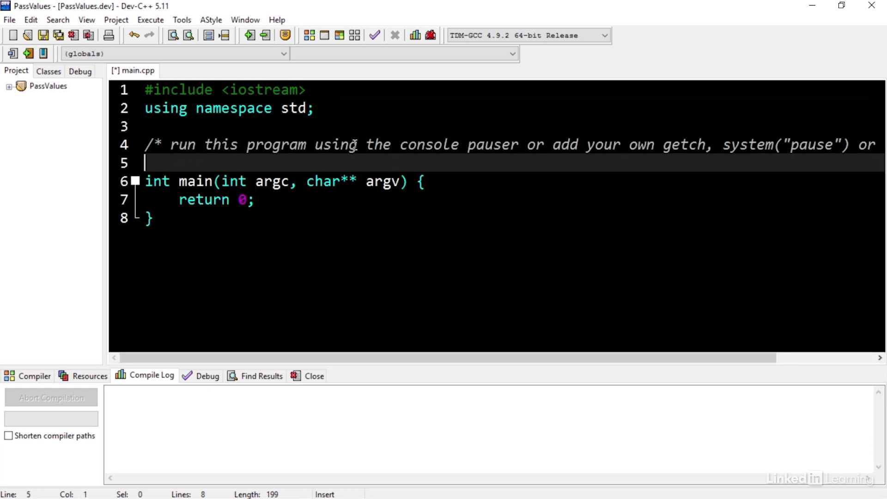
{"action": "type", "text": "double "}
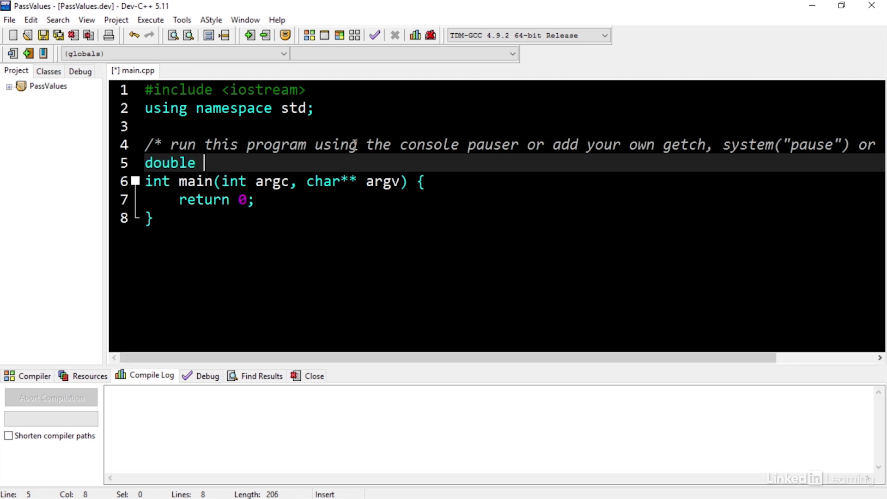
{"action": "type", "text": "average"}
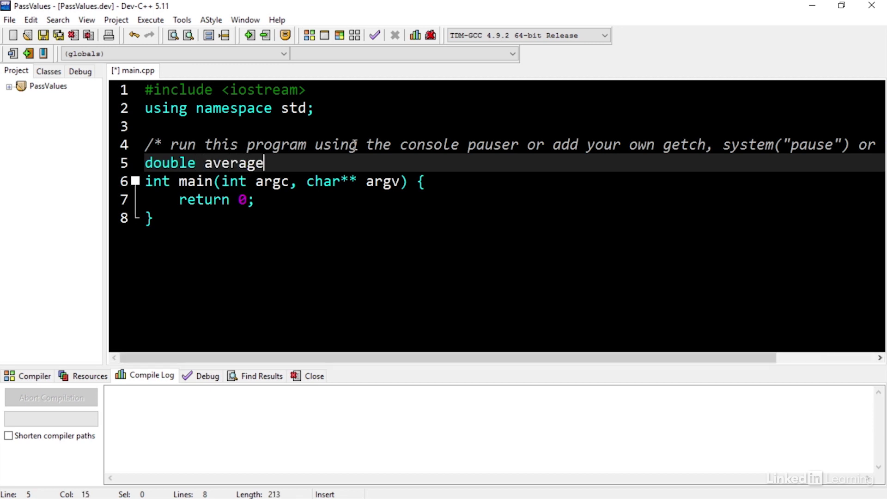
{"action": "type", "text": "()"}
{"action": "type", "text": "do"}
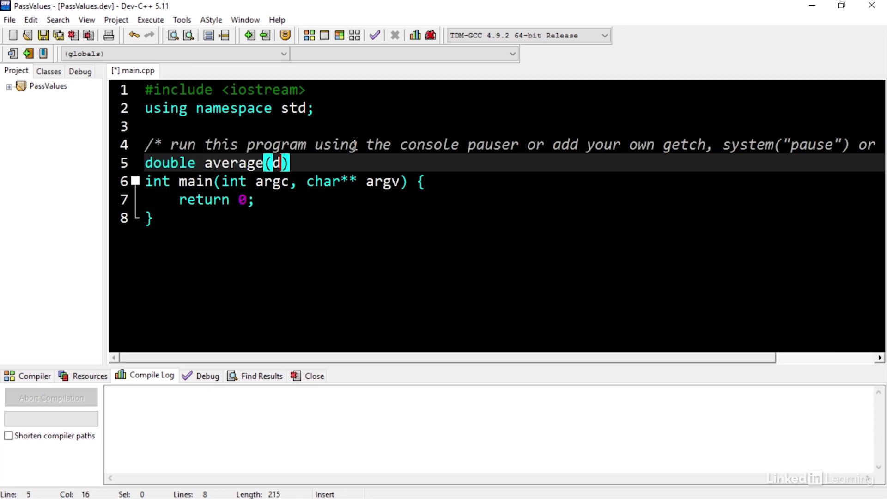
{"action": "type", "text": "uble "}
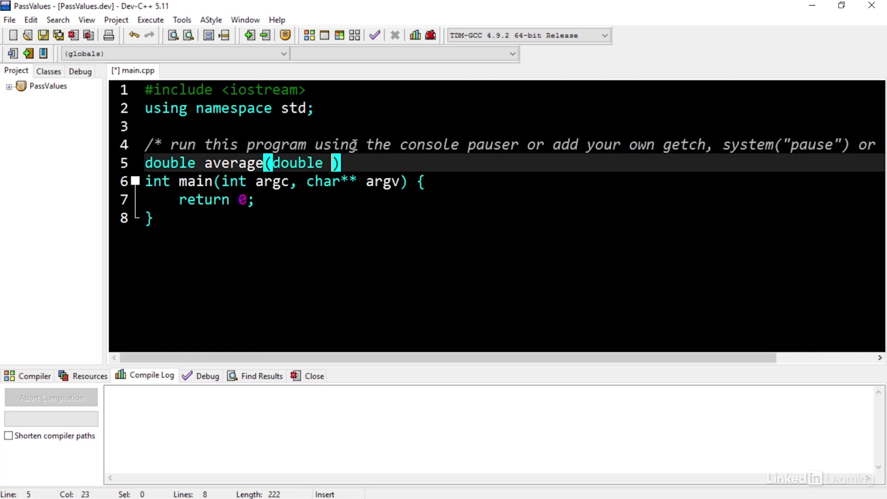
{"action": "type", "text": "a, double b"}
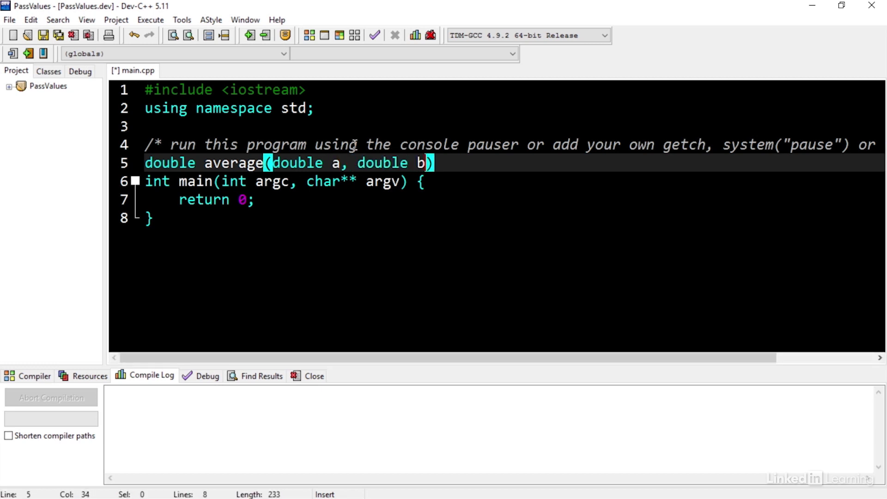
{"action": "type", "text": ", double c"}
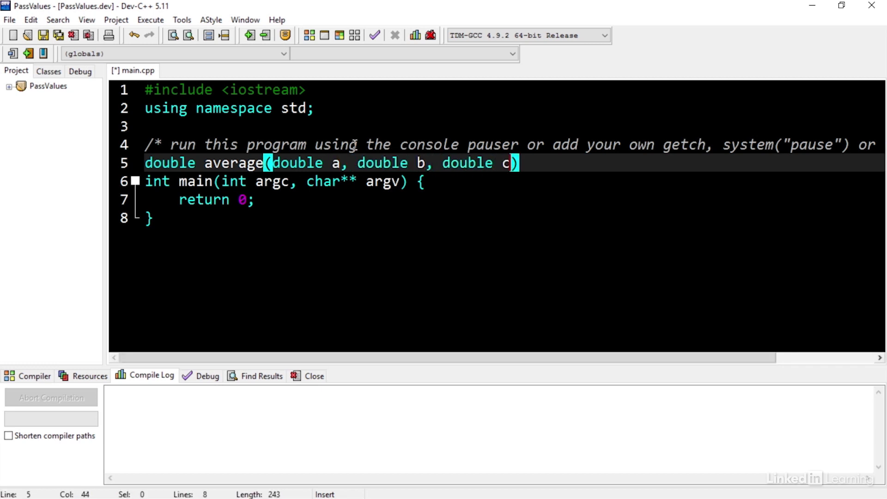
Write double average(double a, double b, double c) returning (a+b+c)/3 above main.
{"action": "key", "text": "End"}
{"action": "key", "text": "Return"}
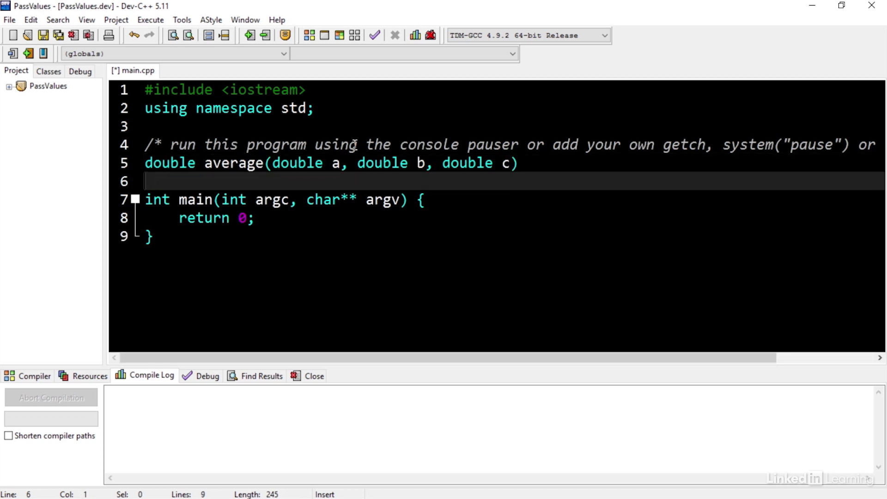
{"action": "type", "text": "{"}
{"action": "key", "text": "Return"}
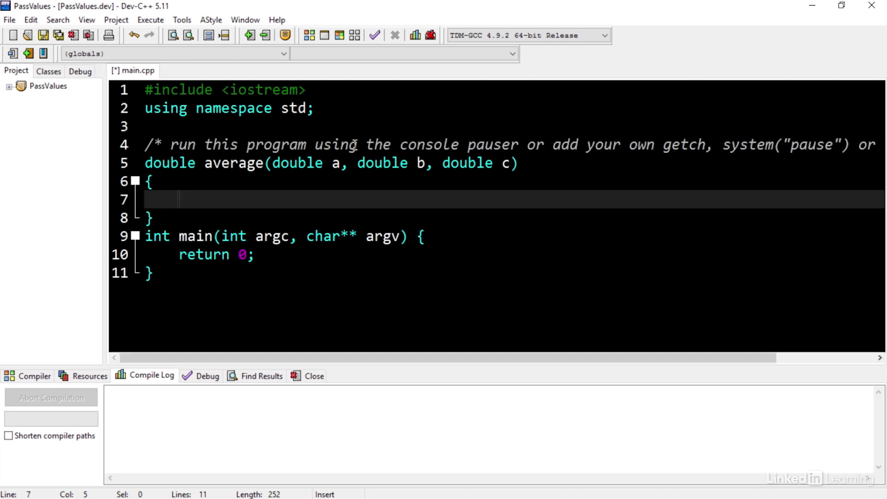
{"action": "type", "text": "return "}
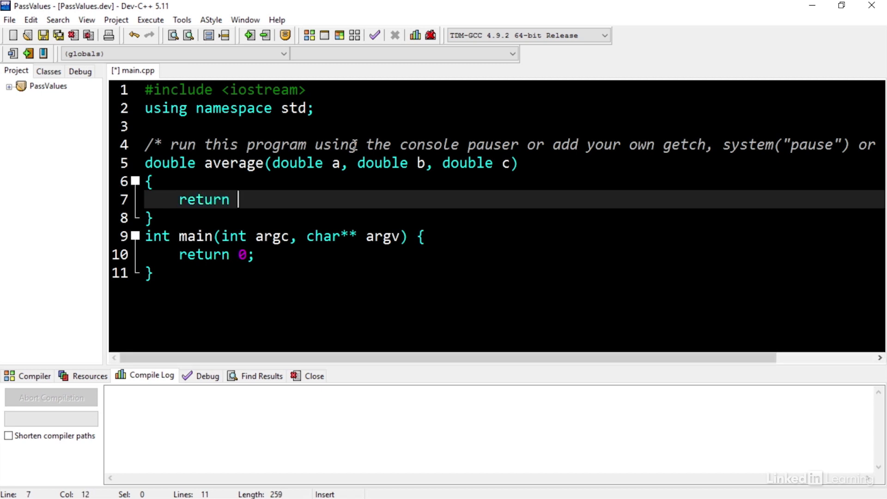
{"action": "type", "text": "(a+"}
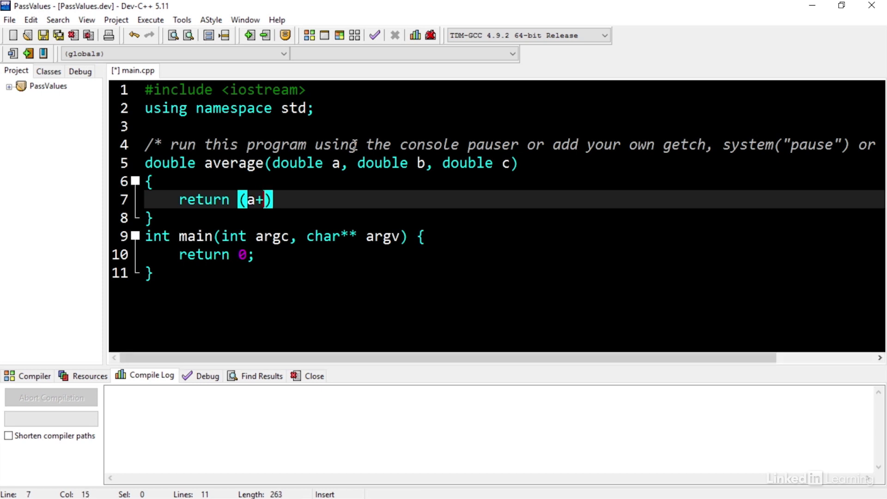
{"action": "type", "text": "b+c"}
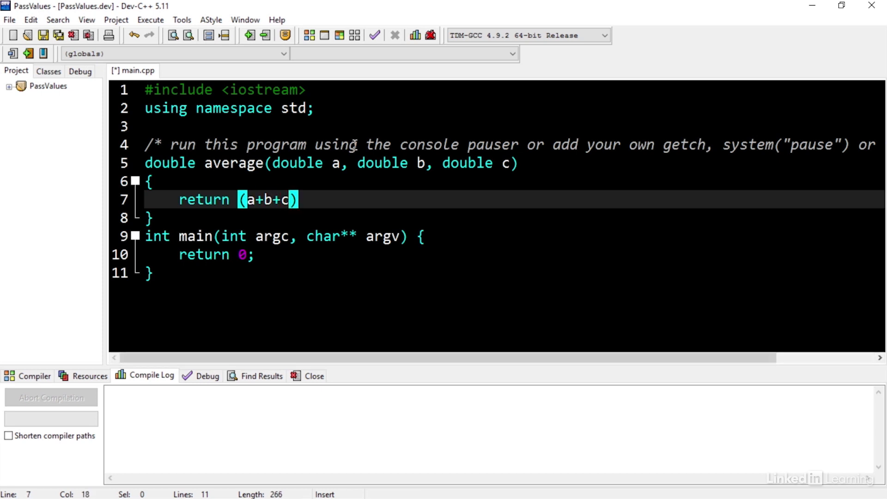
{"action": "type", "text": ")/"}
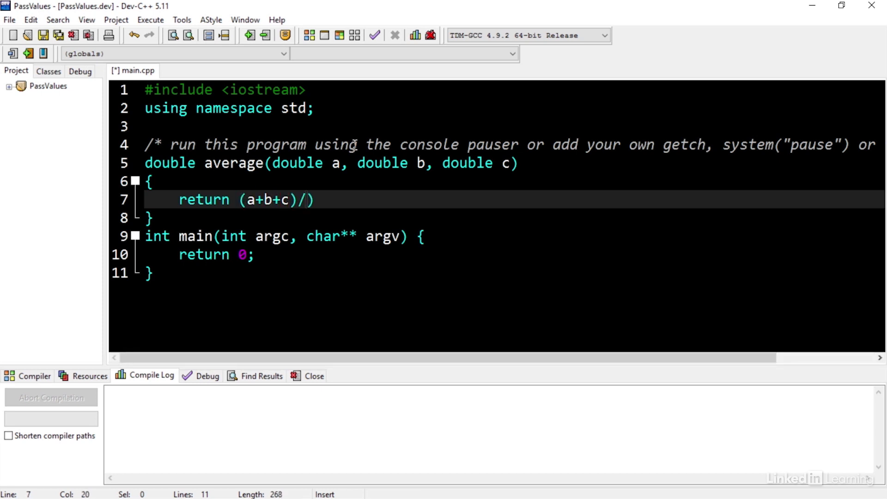
{"action": "type", "text": "3"}
{"action": "key", "text": "End"}
{"action": "key", "text": "BackSpace"}
{"action": "type", "text": ";"}
In main declare double x=5, y=10, z=15 and double avg = average(x,y,z);.
{"action": "left_click", "coordinate": [449, 241]}
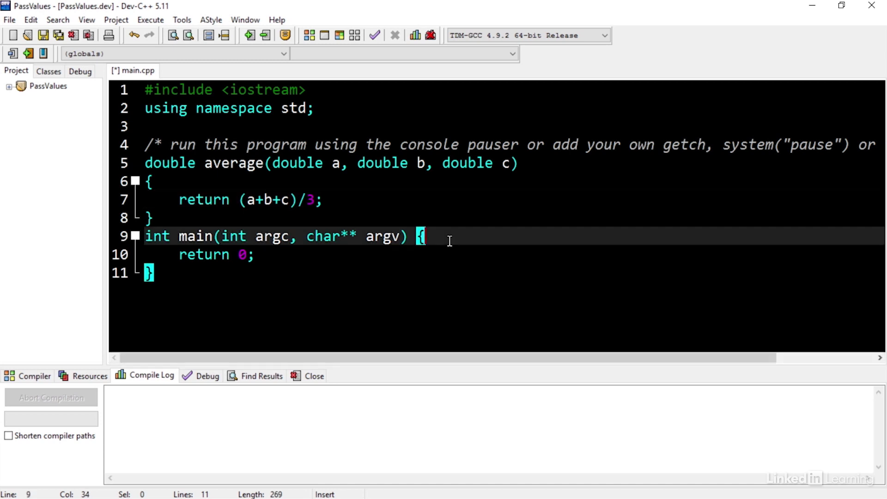
{"action": "key", "text": "Return"}
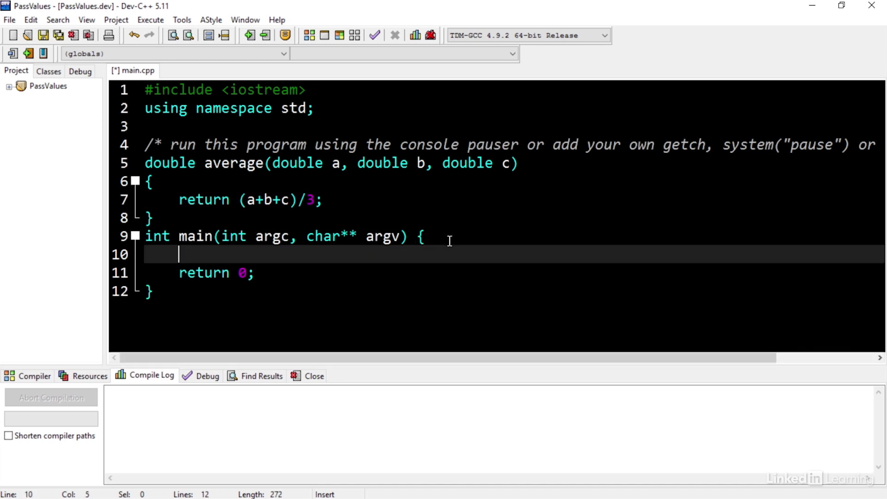
{"action": "type", "text": "doiuble"}
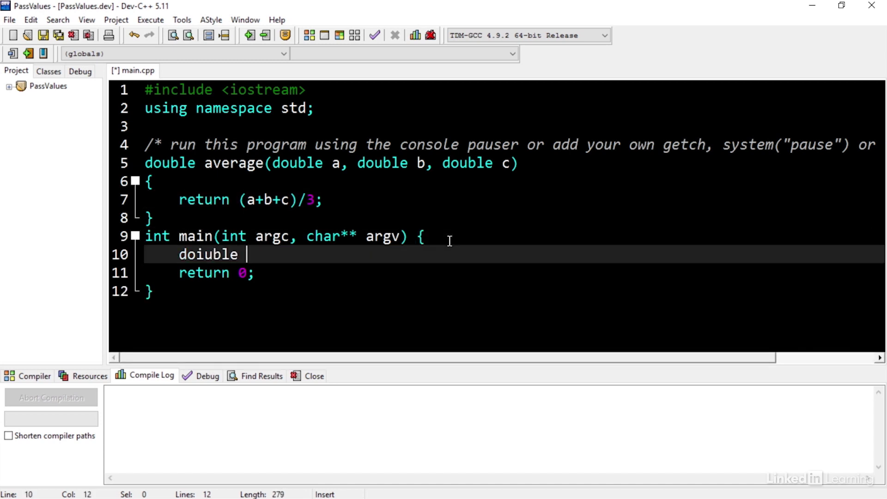
{"action": "key", "text": "BackSpace"}
{"action": "key", "text": "BackSpace"}
{"action": "key", "text": "BackSpace"}
{"action": "key", "text": "BackSpace"}
{"action": "key", "text": "BackSpace"}
{"action": "type", "text": "ubl"}
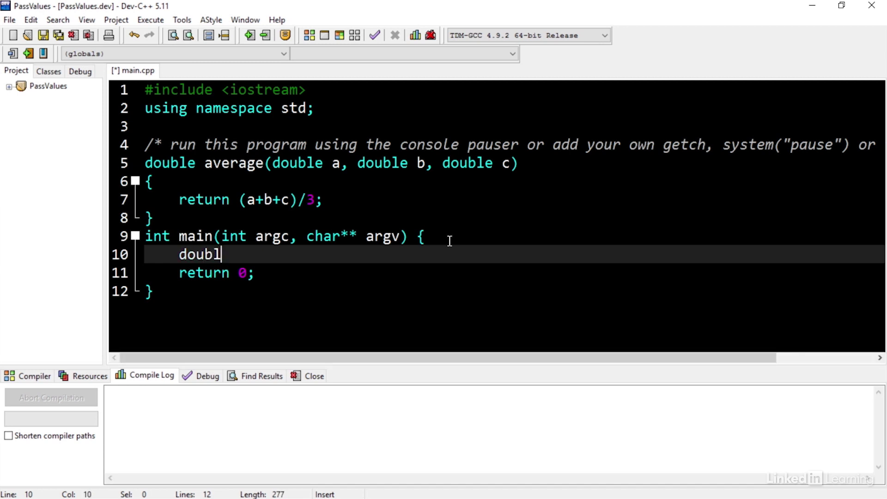
{"action": "type", "text": "e x"}
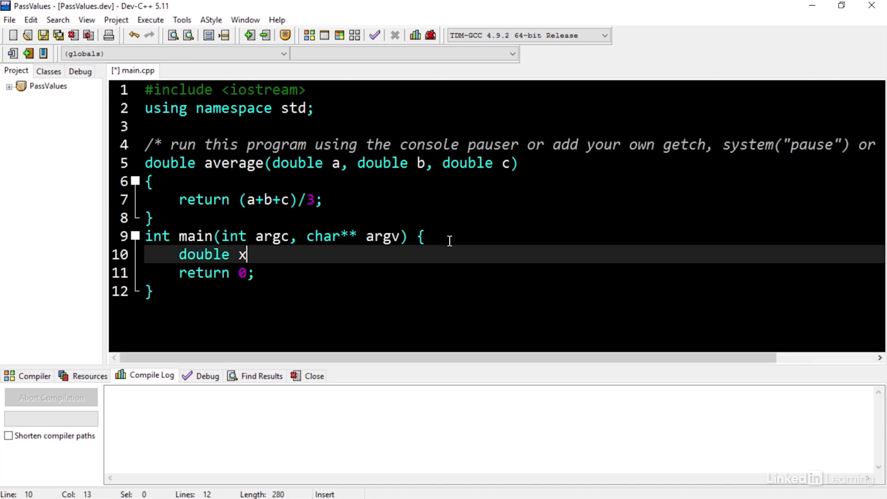
{"action": "type", "text": "=5, d"}
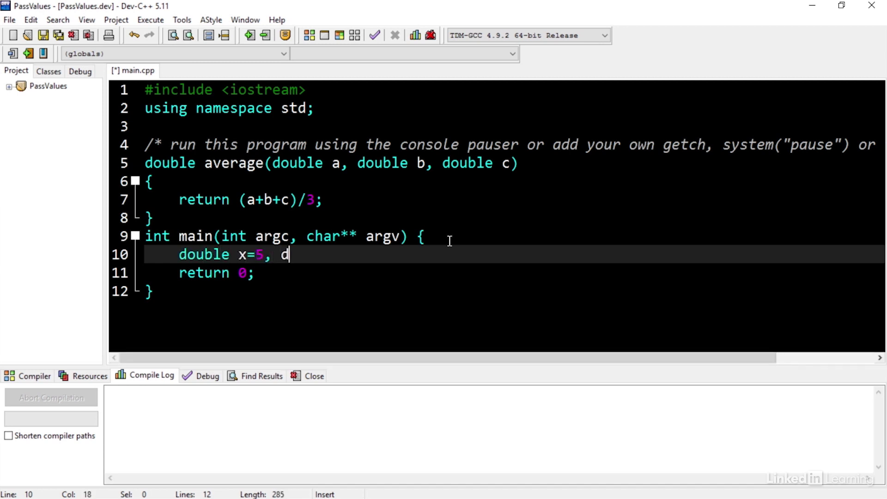
{"action": "key", "text": "BackSpace"}
{"action": "type", "text": "y = "}
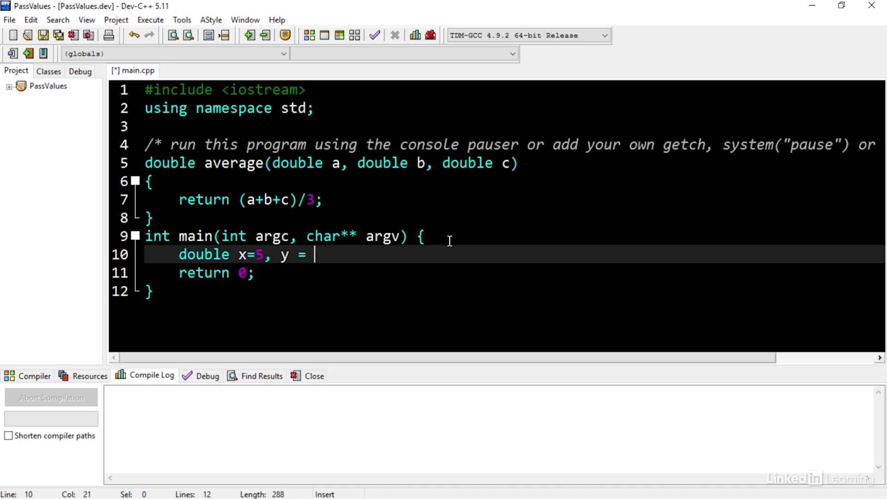
{"action": "type", "text": "10, z "}
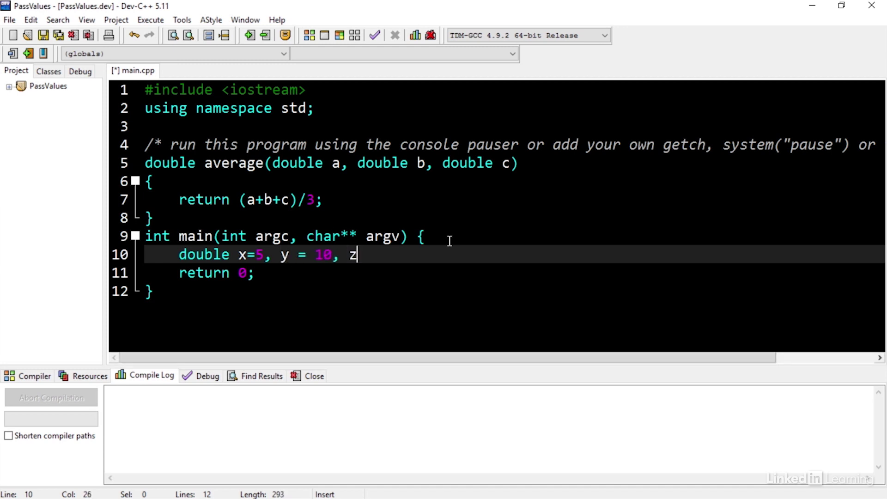
{"action": "type", "text": "= "}
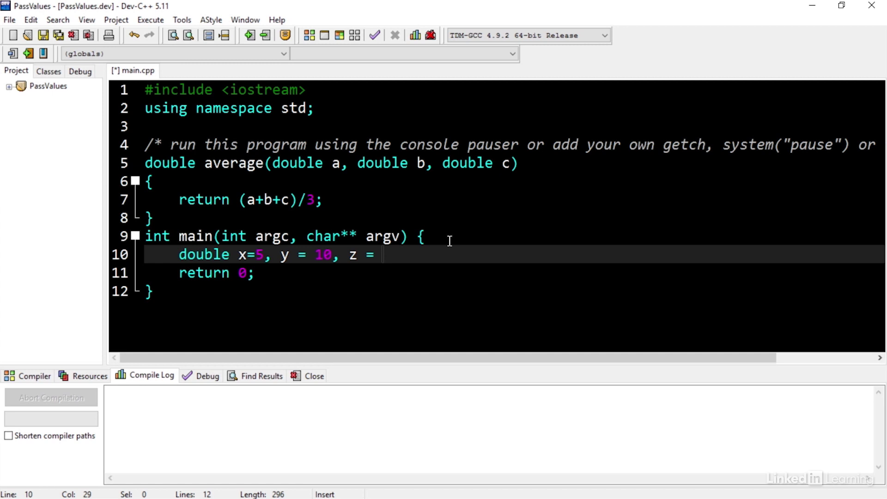
{"action": "type", "text": "1"}
{"action": "type", "text": "5;"}
{"action": "key", "text": "Return"}
{"action": "type", "text": "double "}
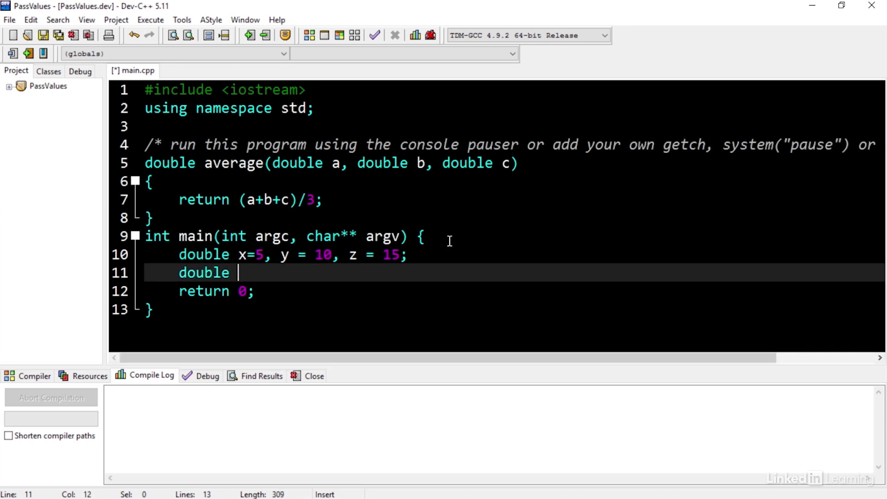
{"action": "type", "text": "avg = "}
{"action": "type", "text": "average()"}
{"action": "key", "text": "Left"}
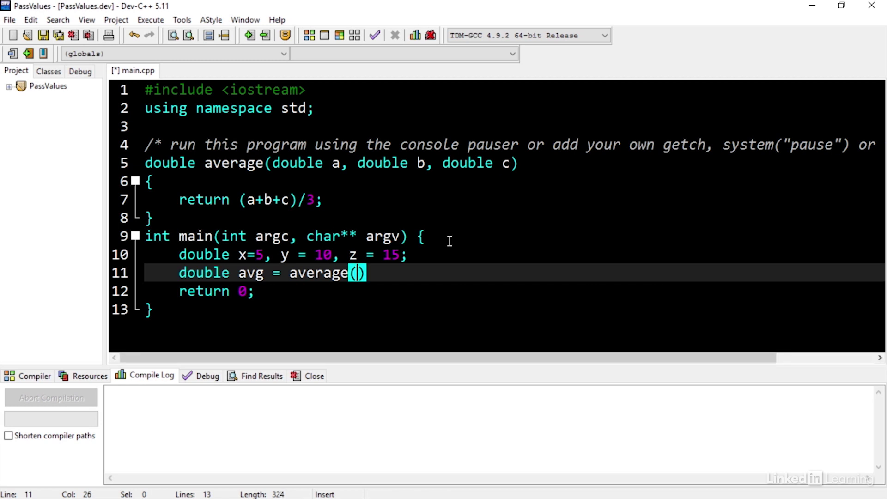
{"action": "type", "text": "x,"}
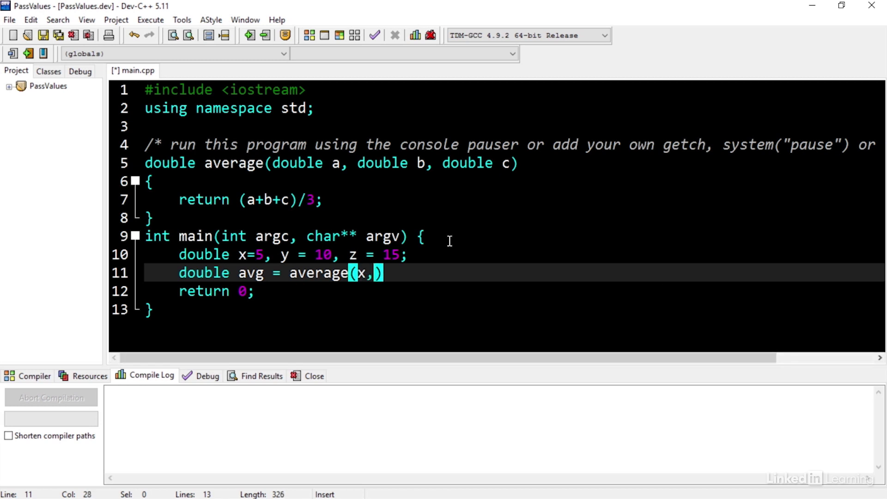
{"action": "type", "text": "y,z)"}
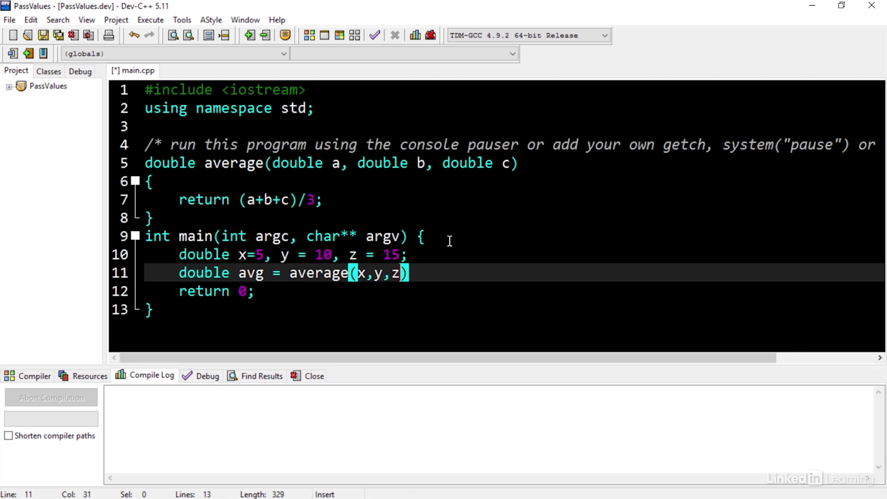
{"action": "type", "text": ";"}
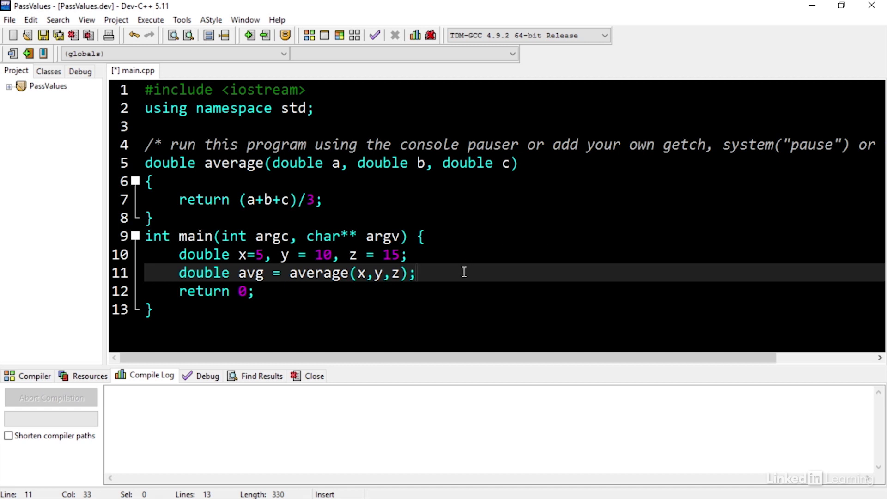
Add cout<<"The average is: "<<avg<<endl; and launch Compile & Run.
{"action": "key", "text": "Return"}
{"action": "type", "text": "cout<"}
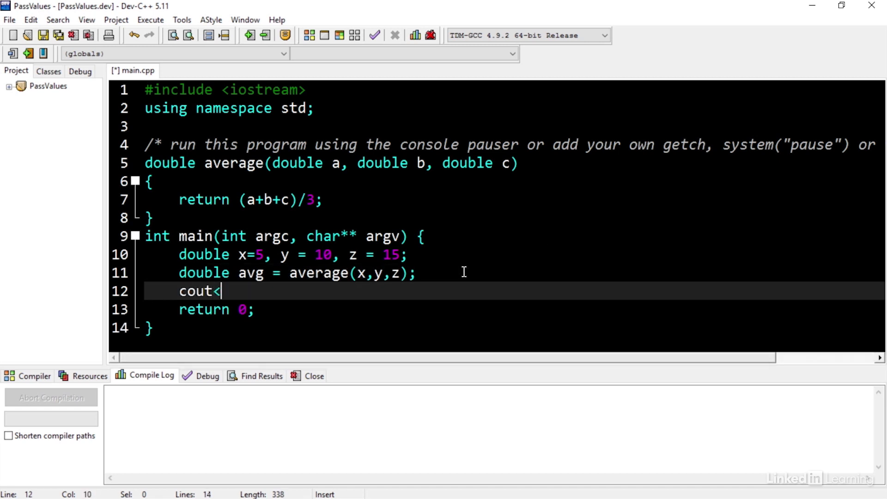
{"action": "type", "text": "<\"The ave"}
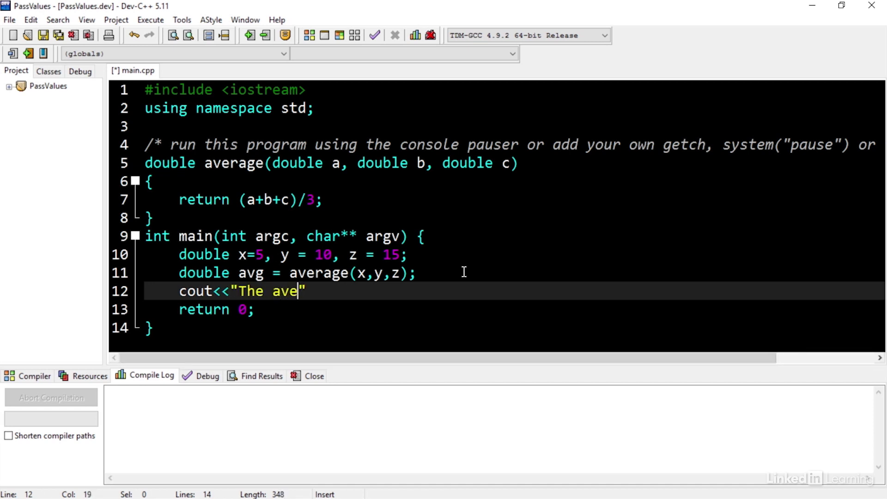
{"action": "type", "text": "rage\" is:"}
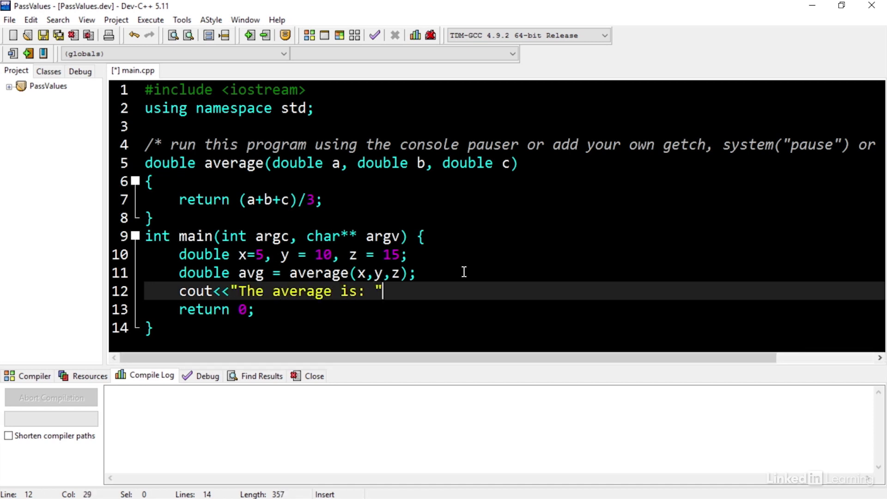
{"action": "key", "text": "End"}
{"action": "type", "text": "<<av"}
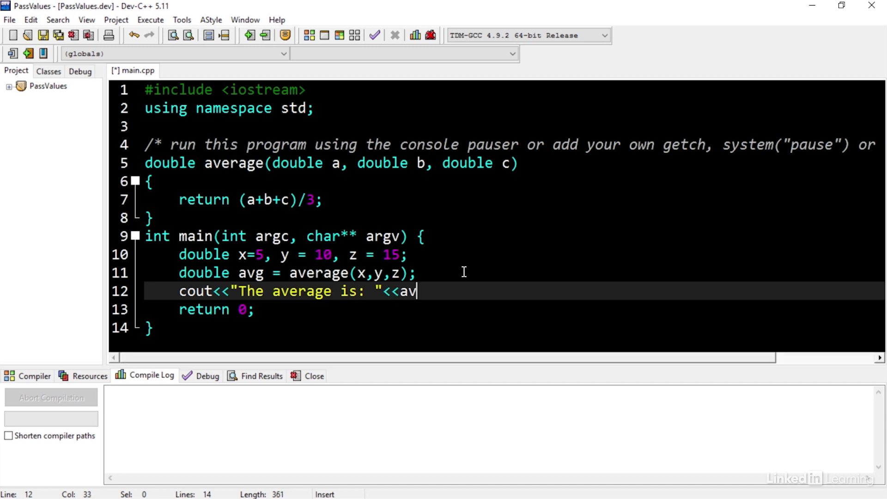
{"action": "type", "text": "g"}
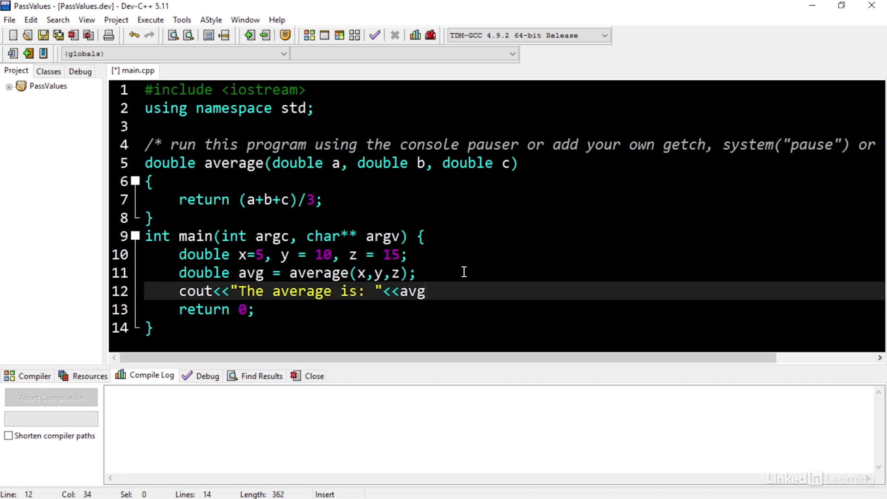
{"action": "type", "text": "<<endl"}
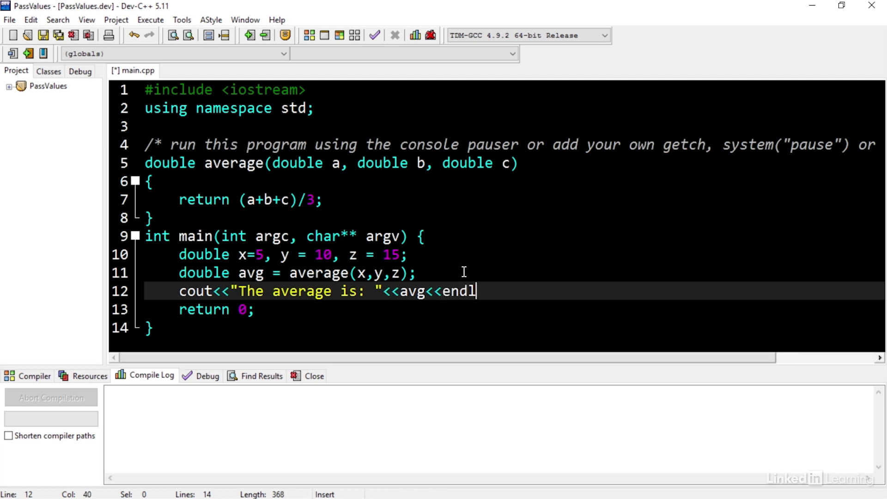
{"action": "type", "text": ";"}
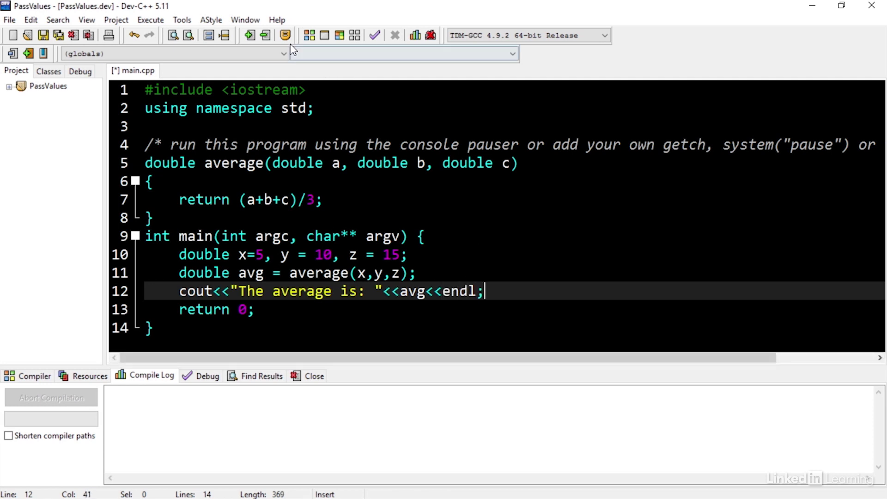
{"action": "left_click", "coordinate": [339, 36]}
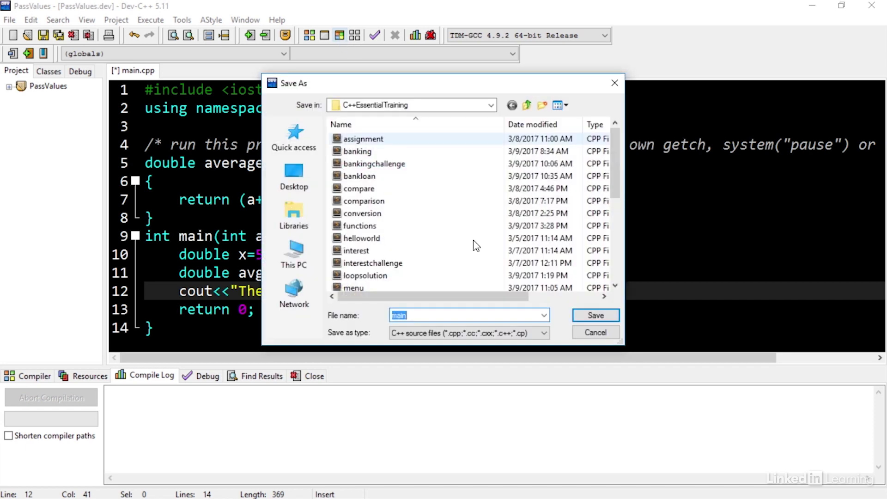
{"action": "type", "text": "a"}
Save the source as passvalues.cpp so it compiles and runs.
{"action": "key", "text": "BackSpace"}
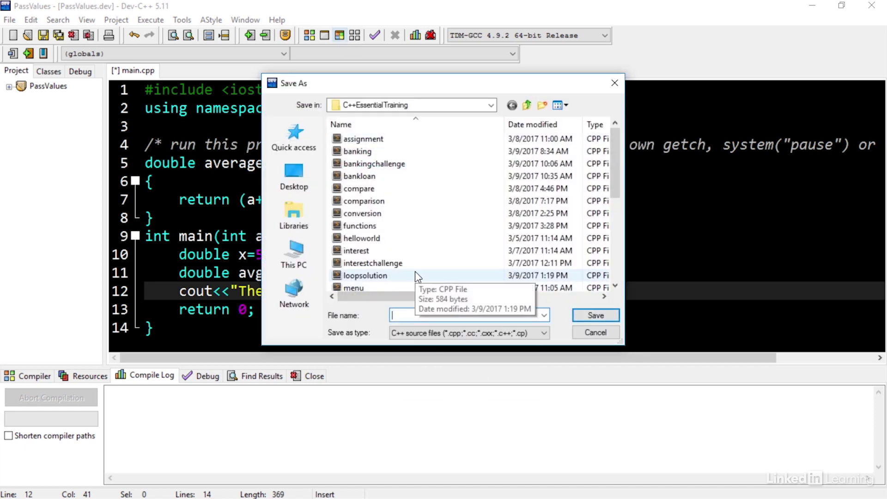
{"action": "type", "text": "pass"}
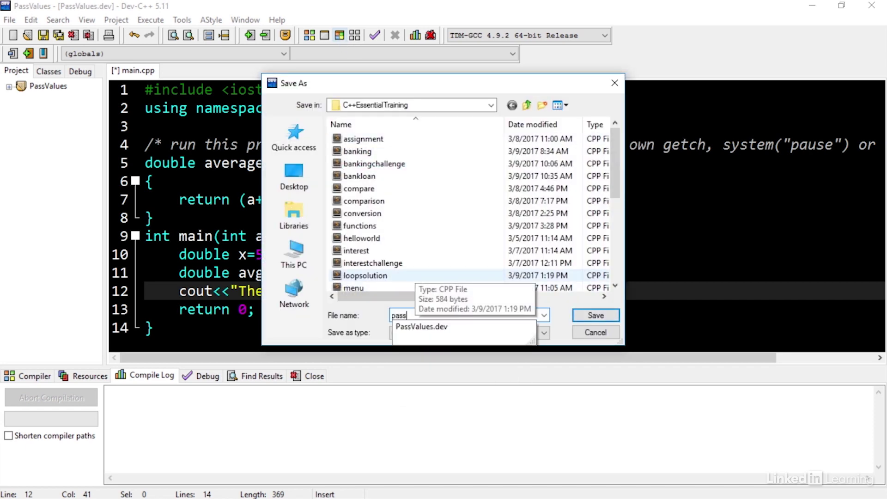
{"action": "type", "text": "values"}
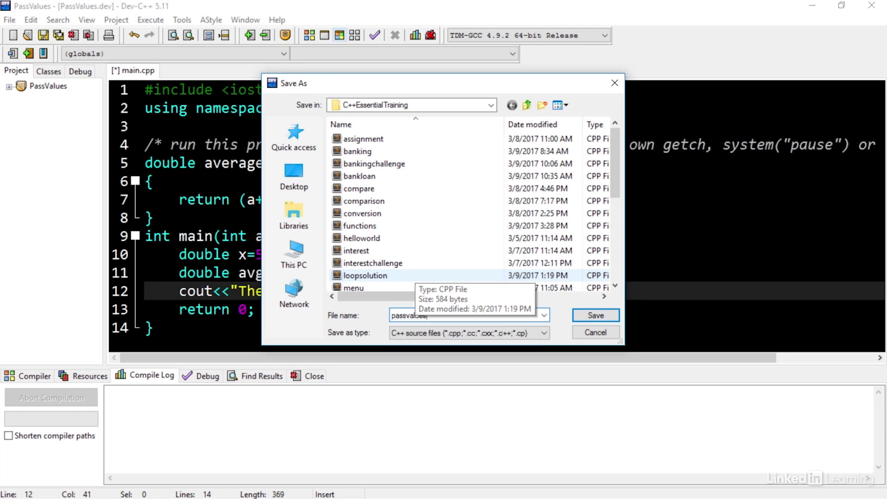
{"action": "key", "text": "Return"}
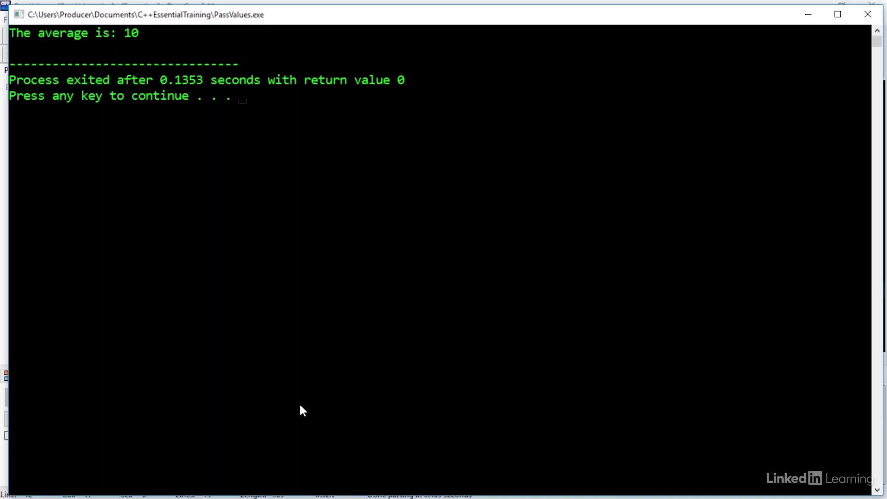
Dismiss the console showing "The average is: 10" and return to the editor.
{"action": "key", "text": "Return"}
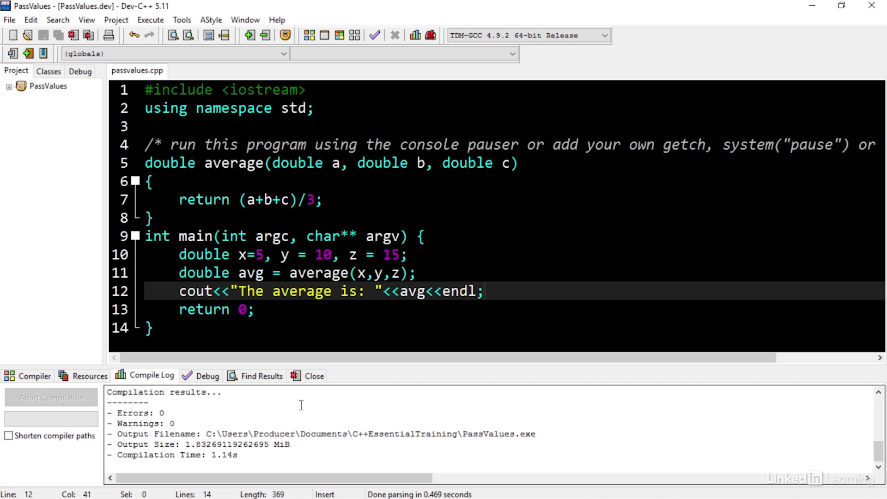
Insert a+=3; b+=4; c+=5; at the top of average's body before the return.
{"action": "left_click", "coordinate": [288, 185]}
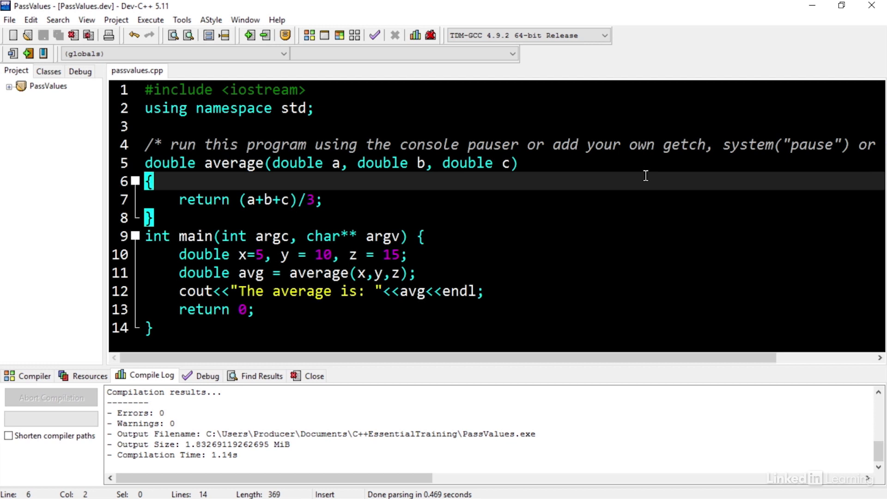
{"action": "key", "text": "Return"}
{"action": "type", "text": "a"}
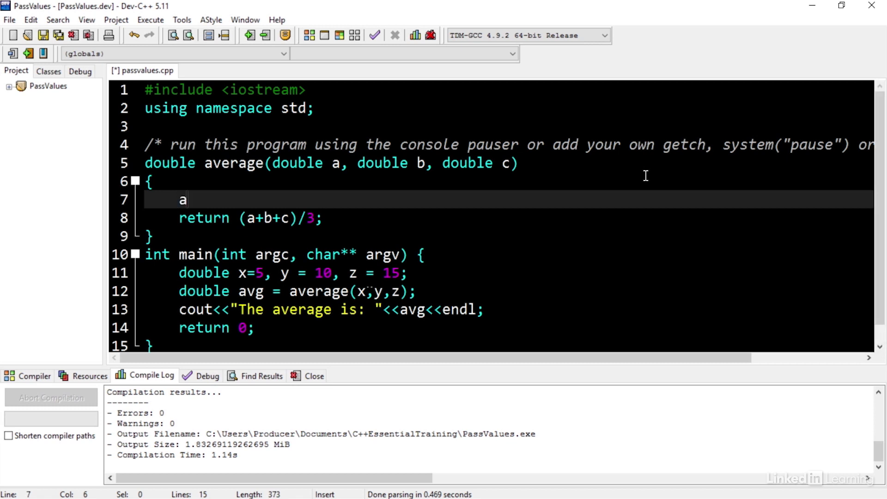
{"action": "type", "text": "+="}
{"action": "type", "text": "3;"}
{"action": "key", "text": "Return"}
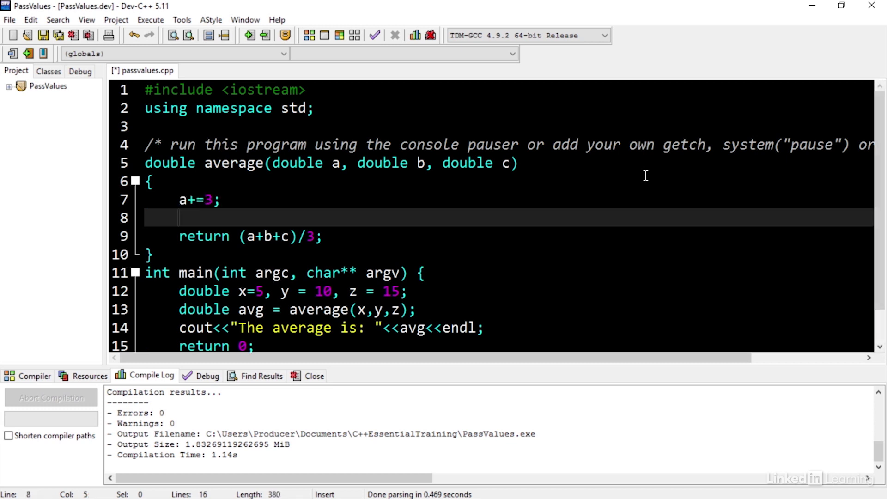
{"action": "type", "text": "b+="}
{"action": "type", "text": "4;"}
{"action": "key", "text": "Return"}
{"action": "type", "text": "c"}
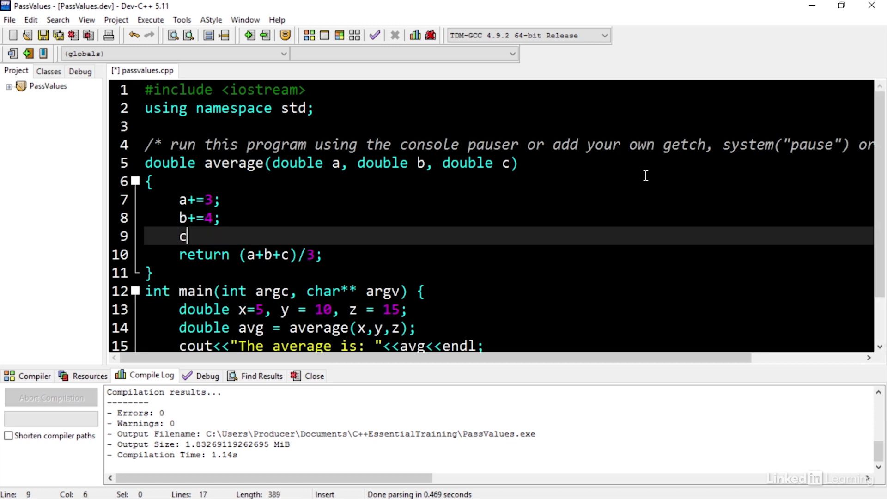
{"action": "type", "text": "+=5;"}
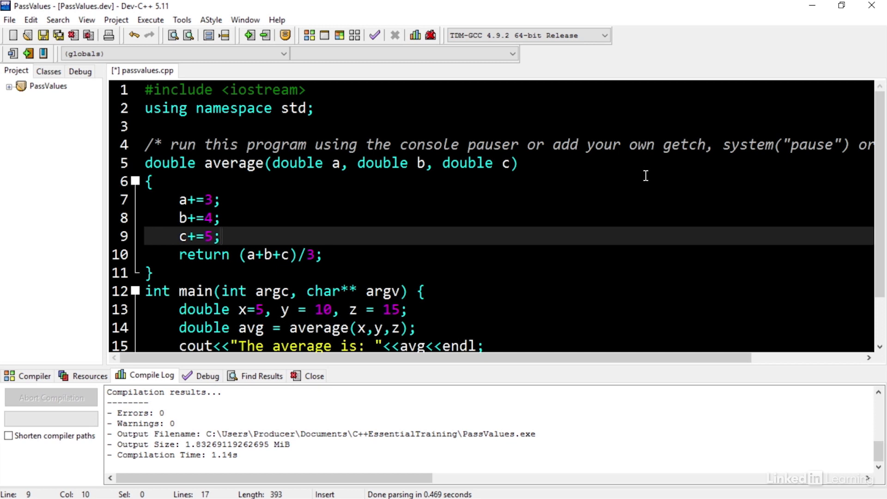
{"action": "scroll", "coordinate": [638, 197], "scroll_direction": "down", "scroll_amount": 1}
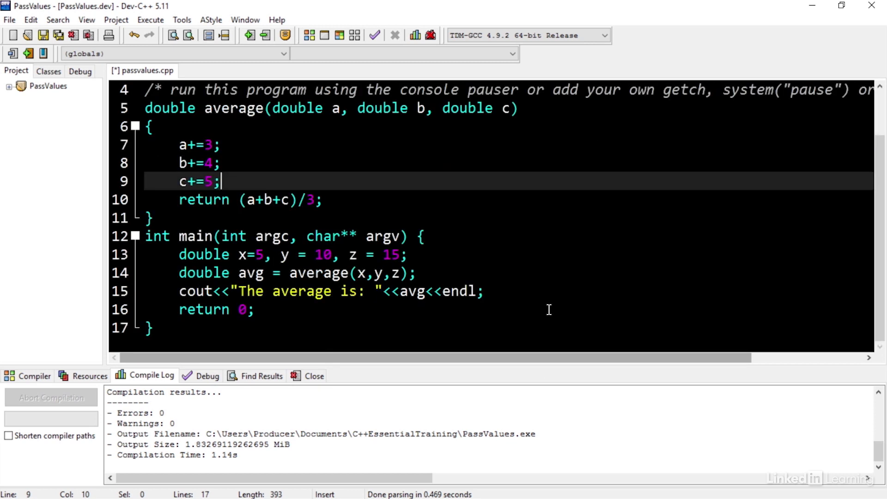
Add cout<<"x: "<<x; below the average output line in main.
{"action": "left_click", "coordinate": [488, 292]}
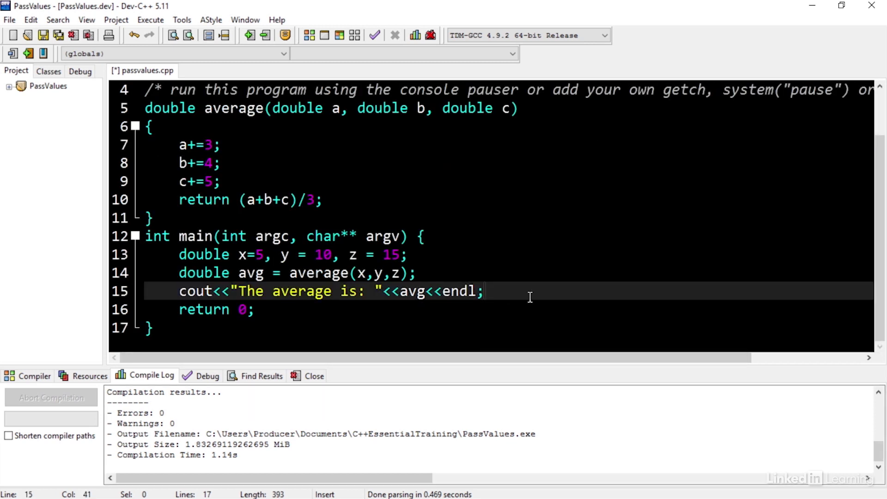
{"action": "key", "text": "Return"}
{"action": "type", "text": "cout"}
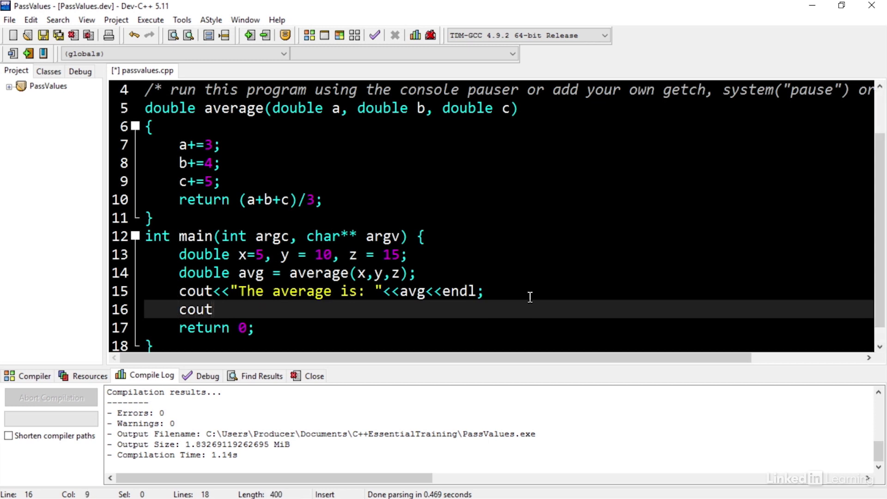
{"action": "type", "text": "<<\"x"}
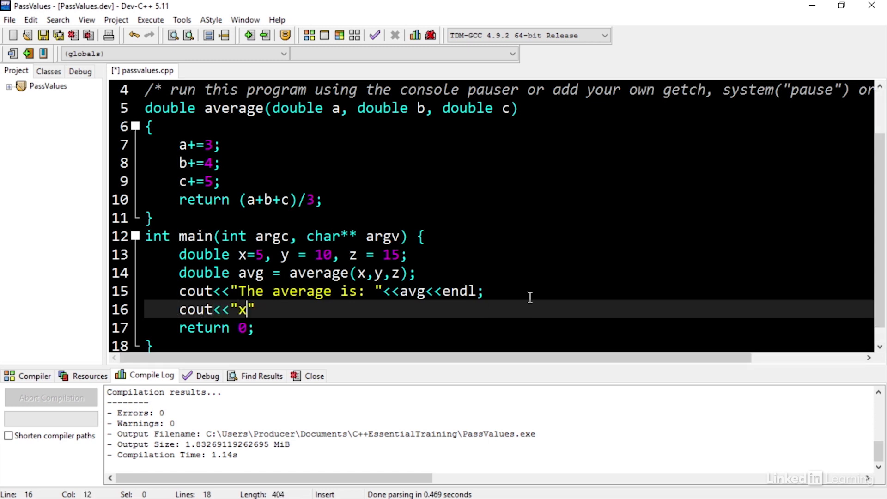
{"action": "type", "text": ": \""}
{"action": "type", "text": "<<x;"}
{"action": "key", "text": "Return"}
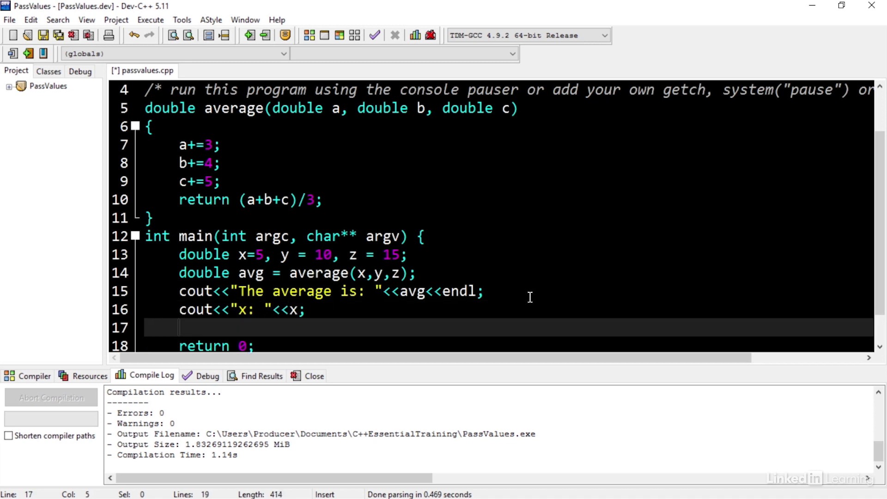
Copy the x output line and paste two copies beneath it.
{"action": "left_click_drag", "start_coordinate": [306, 309], "coordinate": [181, 309]}
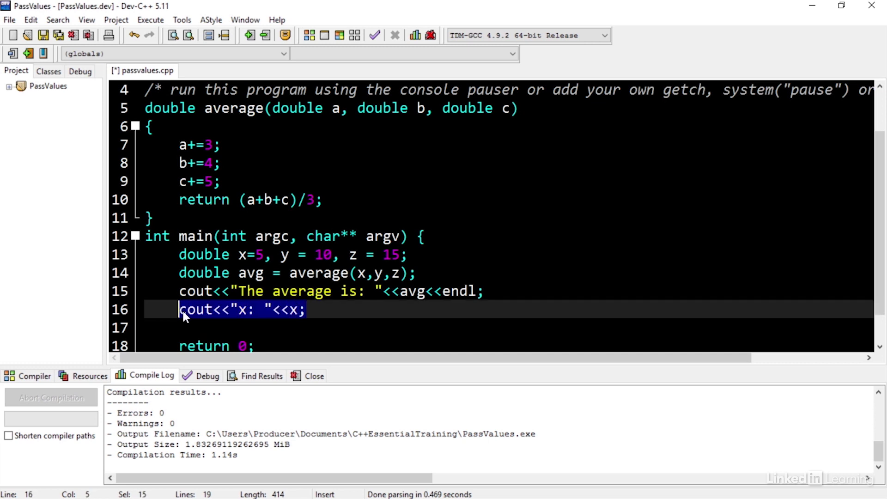
{"action": "left_click", "coordinate": [327, 309]}
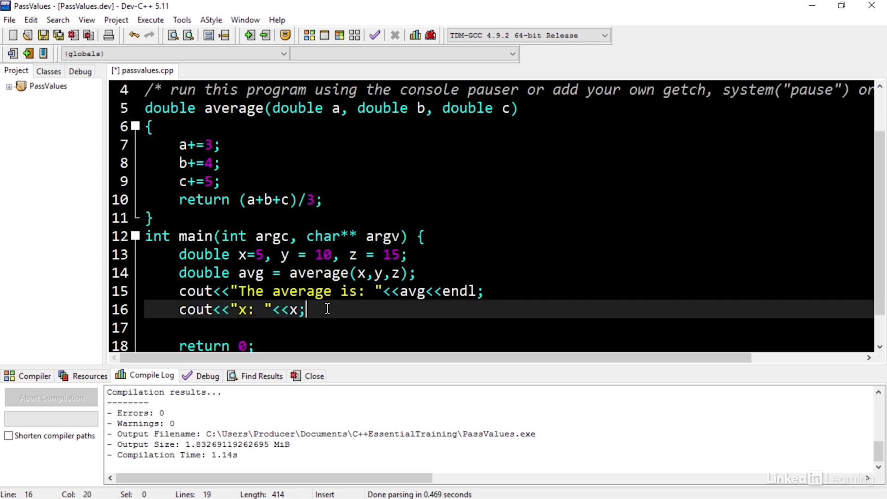
{"action": "key", "text": "Return"}
{"action": "type", "text": "cout<<\"x: \"<<x;"}
{"action": "key", "text": "Return"}
{"action": "type", "text": "cout<<\"x: \"<<x;"}
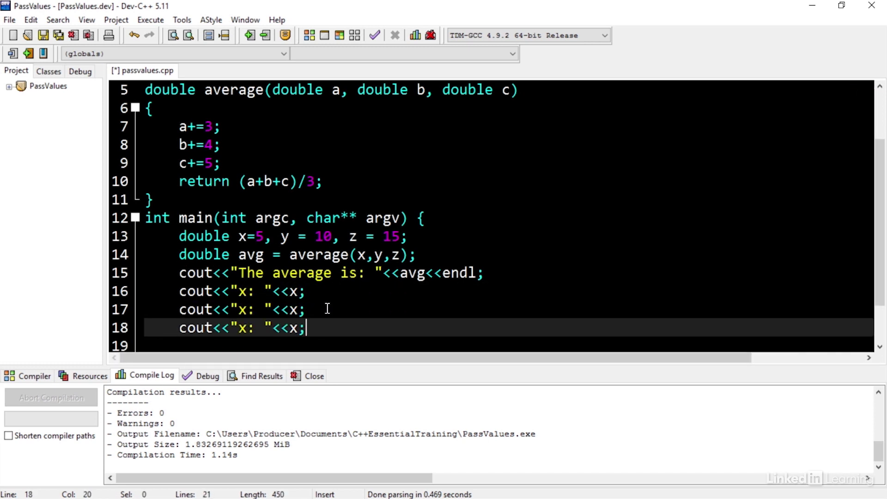
Edit the two copies to print "y: " with y and "z: " with z.
{"action": "double_click", "coordinate": [246, 309]}
{"action": "type", "text": "y"}
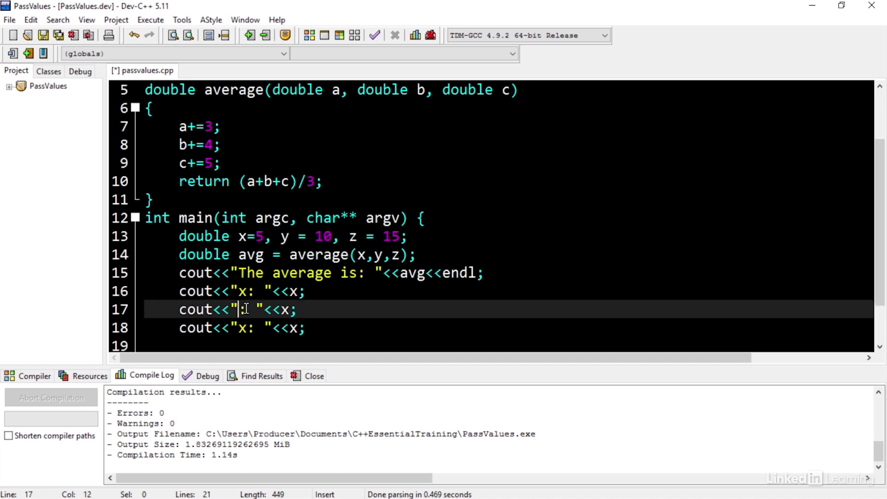
{"action": "key", "text": "Right"}
{"action": "key", "text": "Right"}
{"action": "key", "text": "Right"}
{"action": "key", "text": "Right"}
{"action": "key", "text": "Right"}
{"action": "key", "text": "Right"}
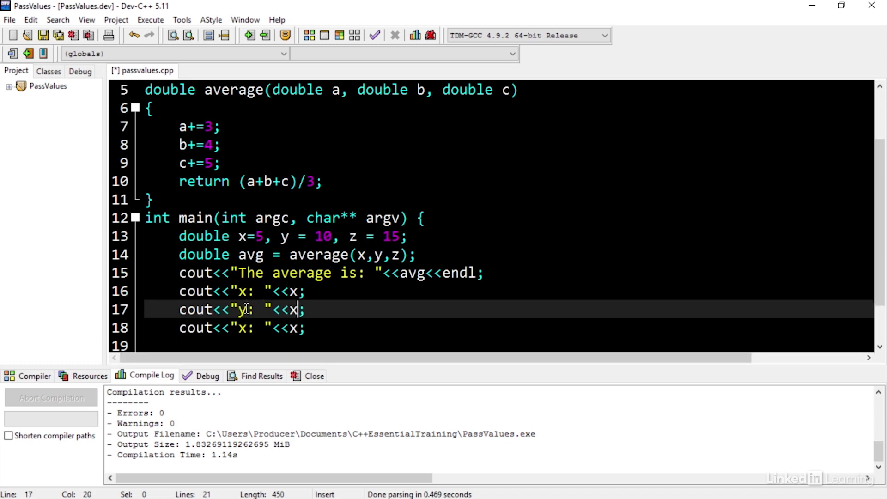
{"action": "key", "text": "BackSpace"}
{"action": "type", "text": "y"}
{"action": "key", "text": "Down"}
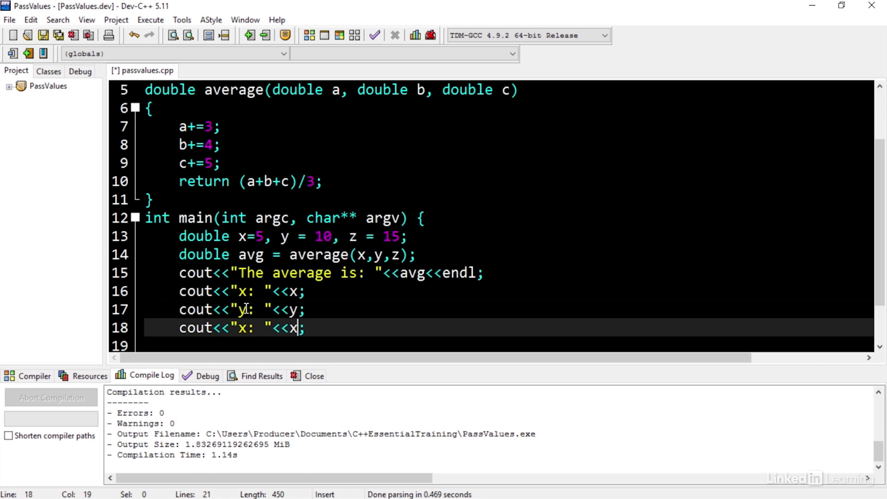
{"action": "key", "text": "BackSpace"}
{"action": "type", "text": "z"}
{"action": "key", "text": "Left"}
{"action": "key", "text": "Left"}
{"action": "key", "text": "Left"}
{"action": "key", "text": "BackSpace"}
{"action": "type", "text": "z"}
{"action": "scroll", "coordinate": [244, 309], "scroll_direction": "up", "scroll_amount": 1}
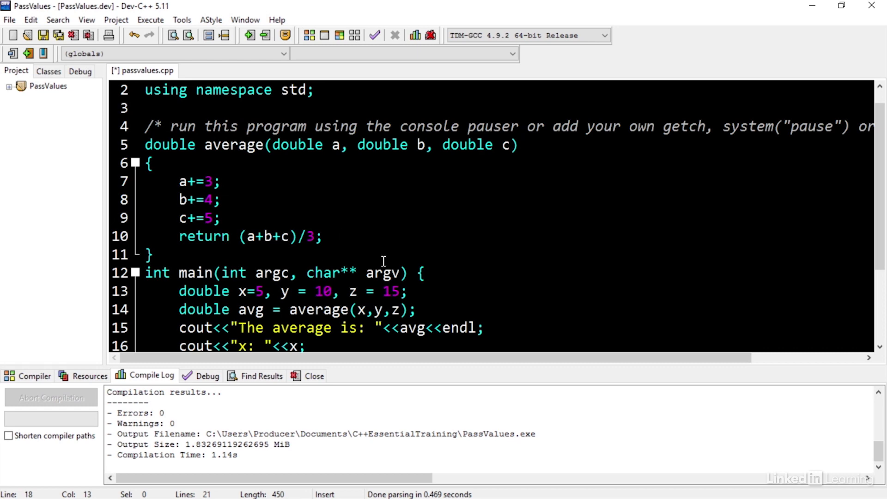
{"action": "scroll", "coordinate": [333, 277], "scroll_direction": "down", "scroll_amount": 1}
Copy the three x, y, z output lines and paste them into average after c+=5;.
{"action": "left_click", "coordinate": [247, 328]}
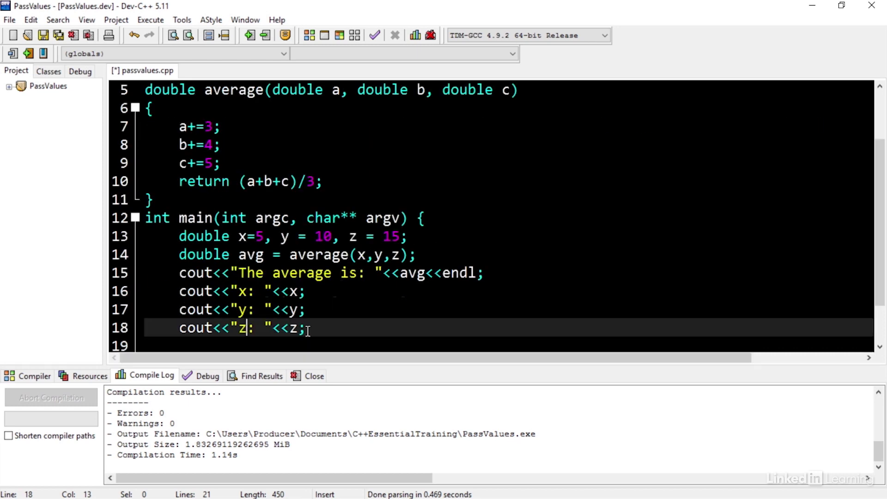
{"action": "left_click", "coordinate": [308, 327]}
{"action": "left_click_drag", "start_coordinate": [308, 328], "coordinate": [146, 291]}
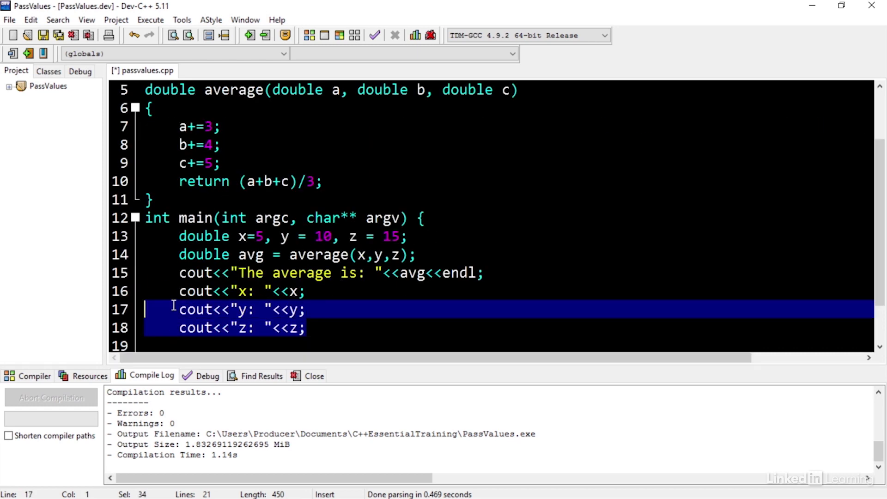
{"action": "right_click", "coordinate": [221, 290]}
{"action": "left_click", "coordinate": [244, 325]}
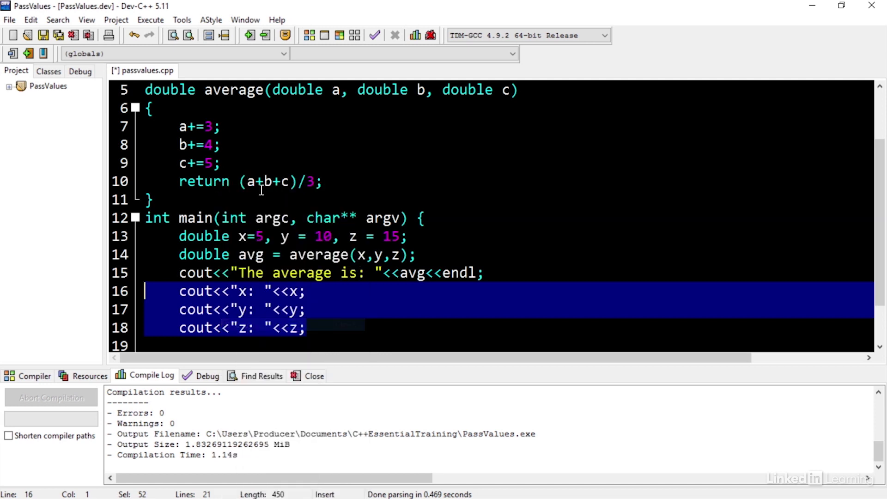
{"action": "left_click", "coordinate": [257, 164]}
{"action": "key", "text": "Return"}
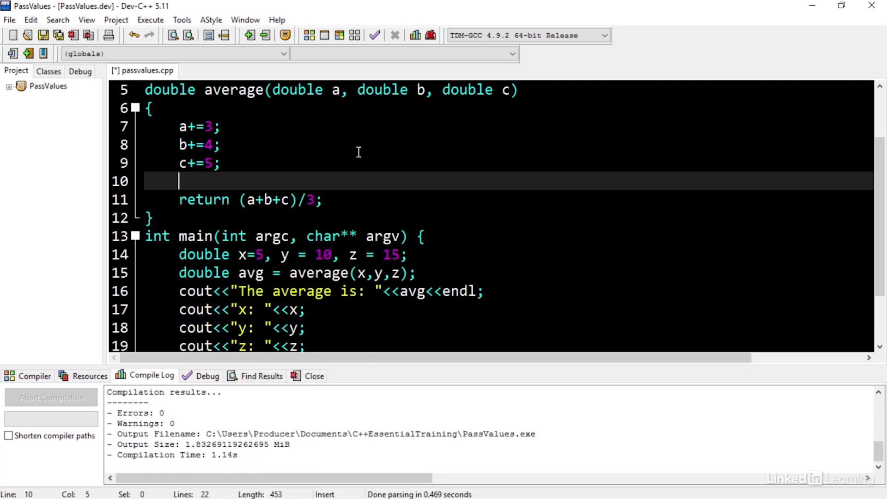
{"action": "key", "text": "ctrl+v"}
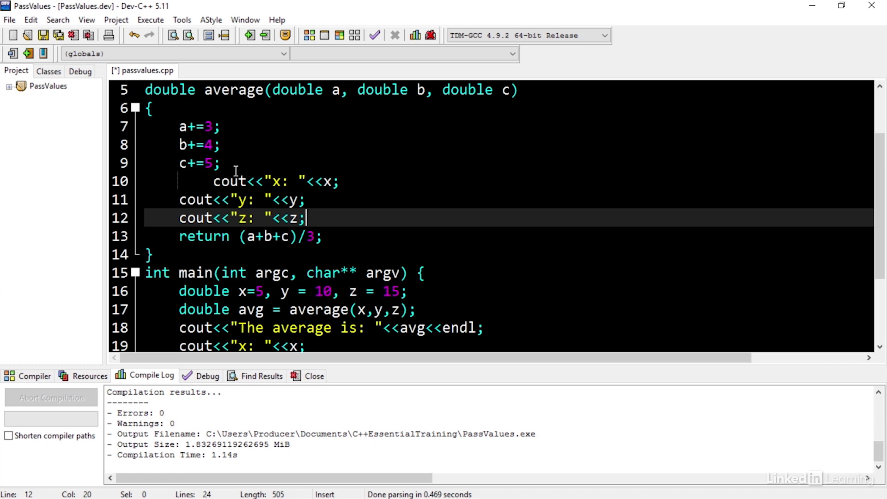
Fix the pasted indentation and change the labels to "a: ", "b: " and "c: ".
{"action": "left_click", "coordinate": [213, 181]}
{"action": "left_click_drag", "start_coordinate": [214, 182], "coordinate": [180, 181]}
{"action": "key", "text": "Delete"}
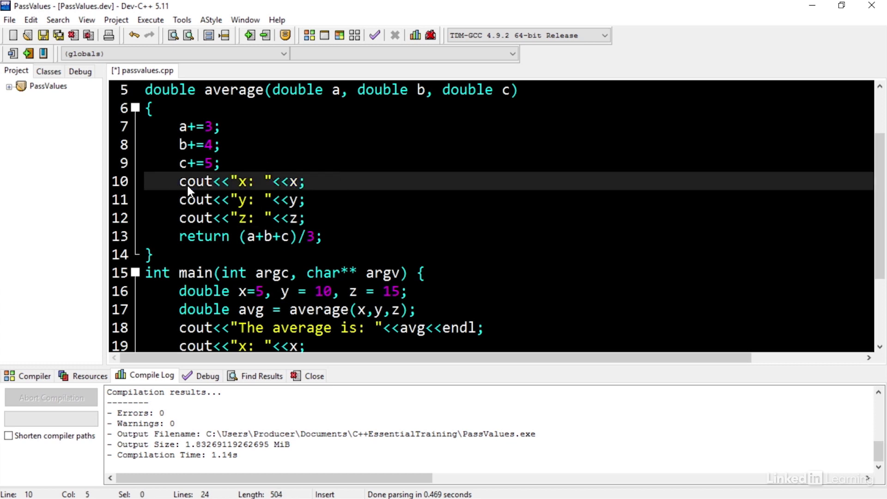
{"action": "key", "text": "Right"}
{"action": "key", "text": "Right"}
{"action": "key", "text": "Right"}
{"action": "key", "text": "shift+Right"}
{"action": "type", "text": "a"}
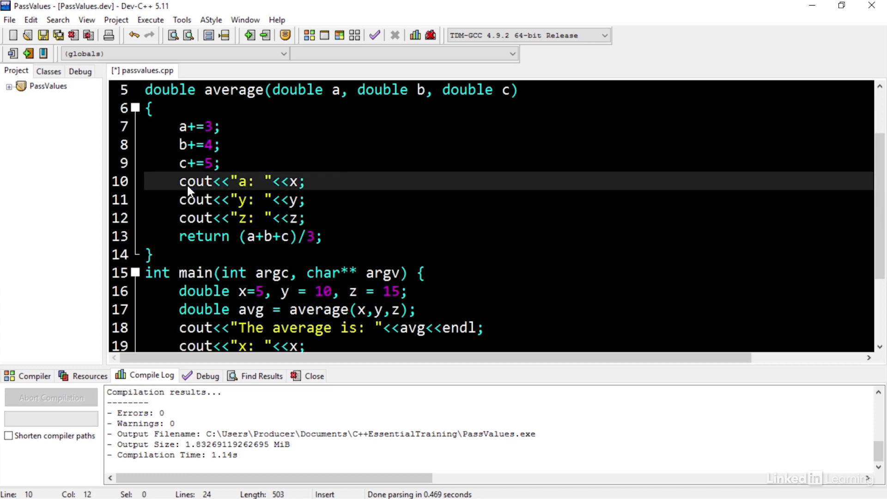
{"action": "key", "text": "Down"}
{"action": "key", "text": "shift+Left"}
{"action": "type", "text": "b"}
{"action": "key", "text": "Down"}
{"action": "key", "text": "shift+Left"}
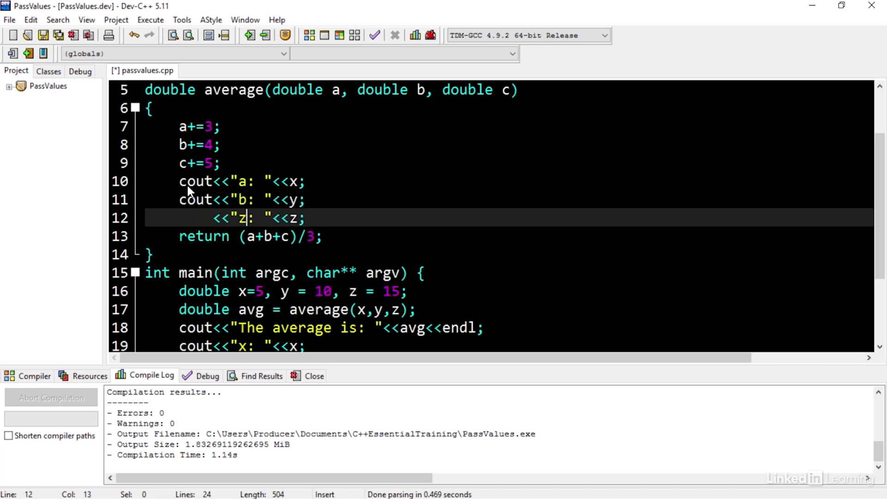
{"action": "type", "text": "cout"}
Change the printed variables on the three lines from x, y, z to a, b, c.
{"action": "left_click", "coordinate": [302, 181]}
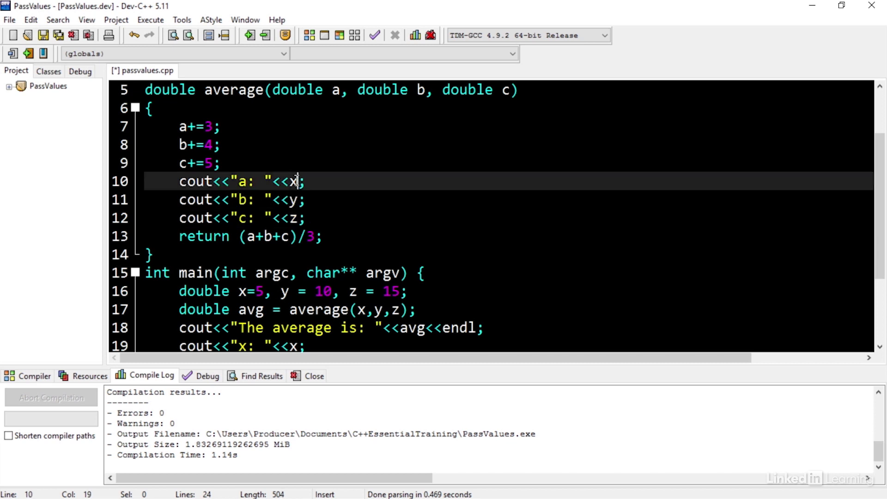
{"action": "key", "text": "BackSpace"}
{"action": "type", "text": "a"}
{"action": "key", "text": "Down"}
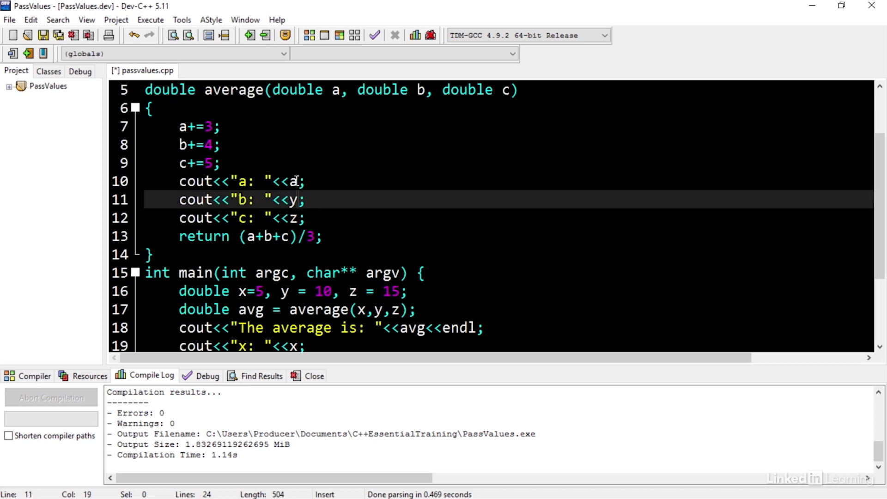
{"action": "key", "text": "BackSpace"}
{"action": "type", "text": "b"}
{"action": "key", "text": "Down"}
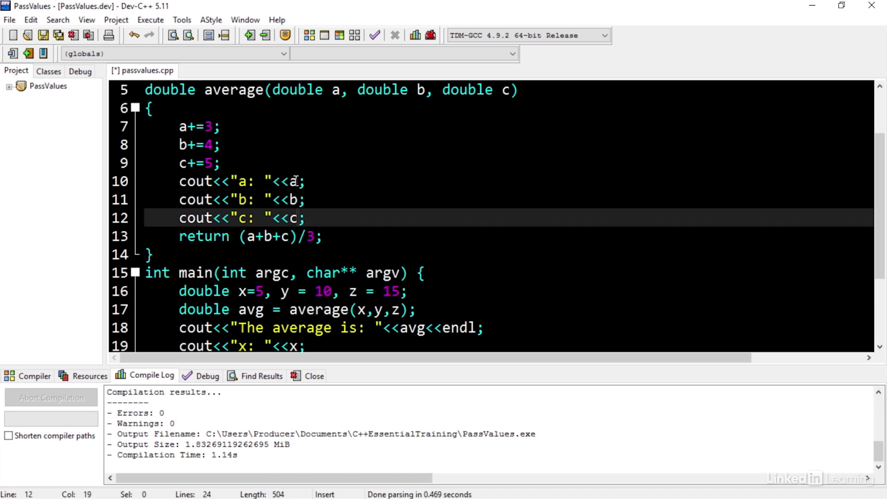
{"action": "key", "text": "Right"}
{"action": "scroll", "coordinate": [447, 221], "scroll_direction": "down", "scroll_amount": 1}
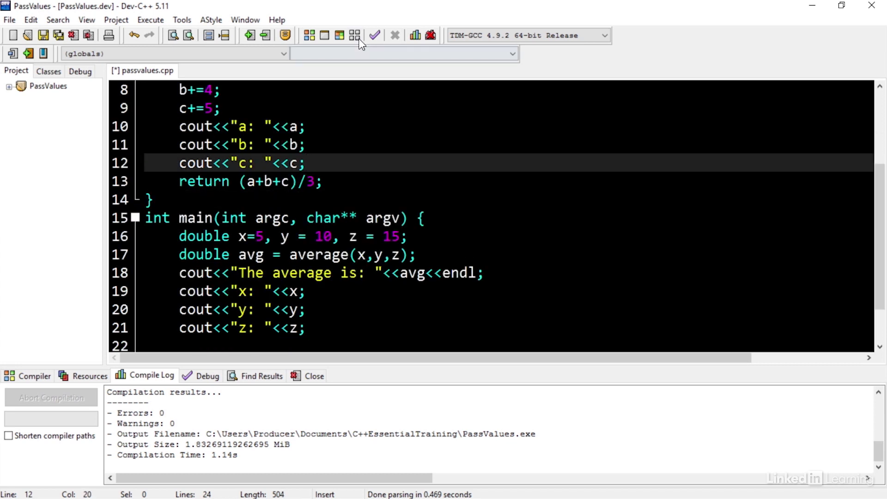
Compile and run: a, b, c print 8, 14, 20 while x, y, z remain 5, 10, 15.
{"action": "left_click", "coordinate": [340, 35]}
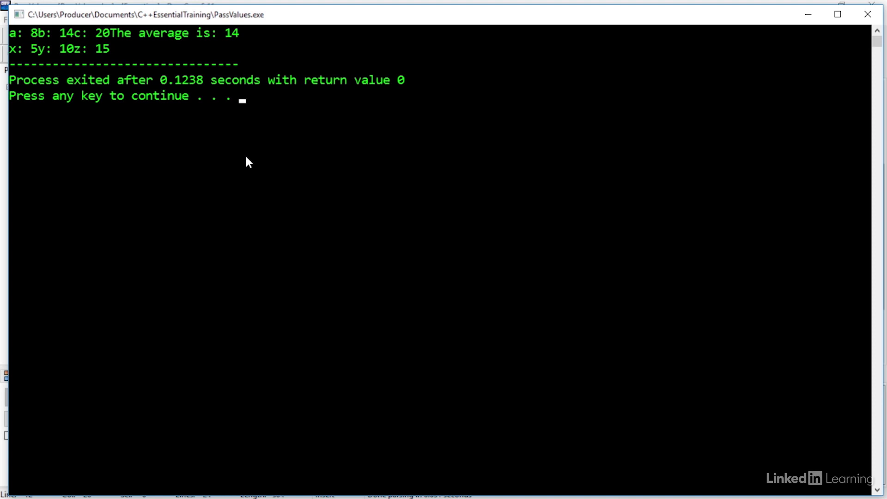
{"action": "key", "text": "Return"}
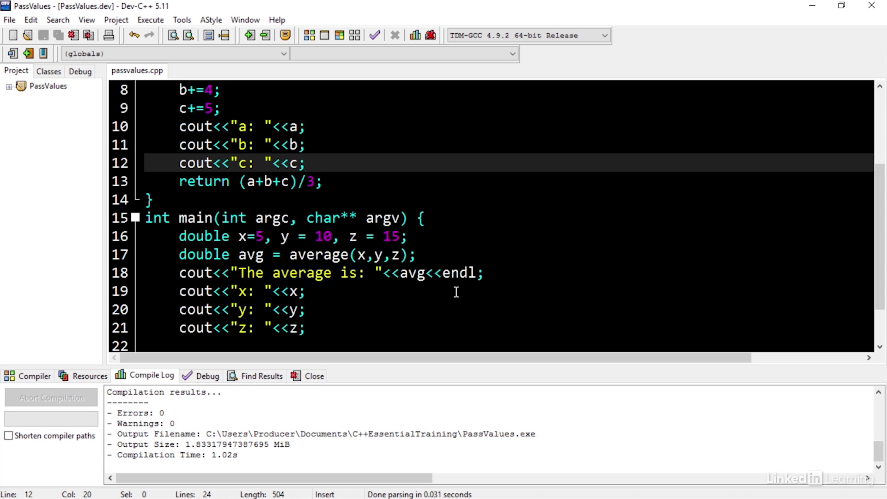
Close the compile results panel and return to the end of the z print line.
{"action": "left_click", "coordinate": [314, 376]}
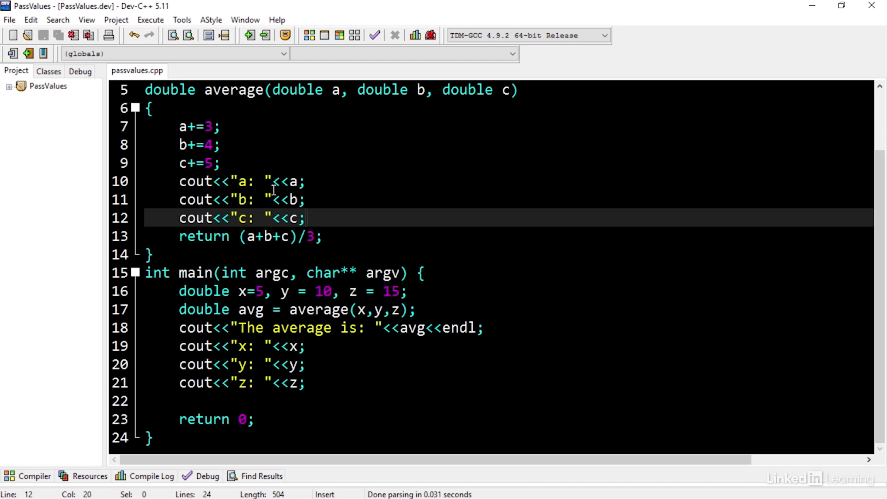
{"action": "left_click", "coordinate": [392, 384]}
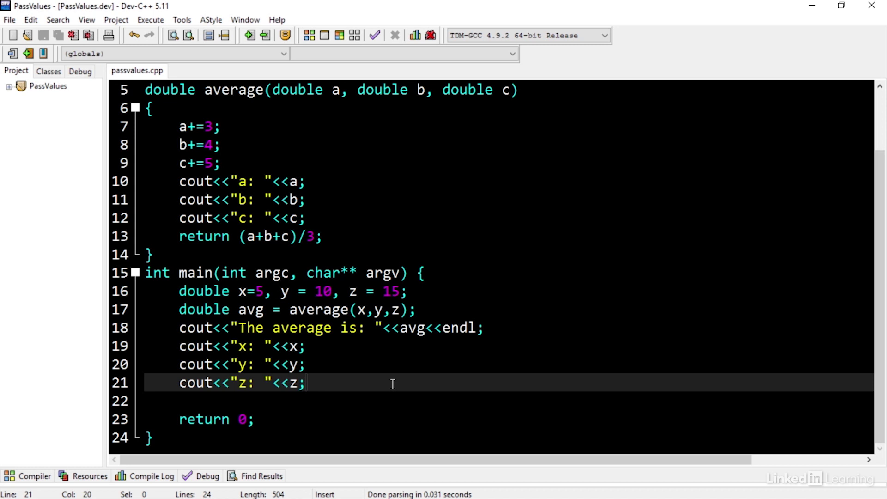
Change average's parameters to references: double& a, double& b, double& c.
{"action": "left_click", "coordinate": [325, 90]}
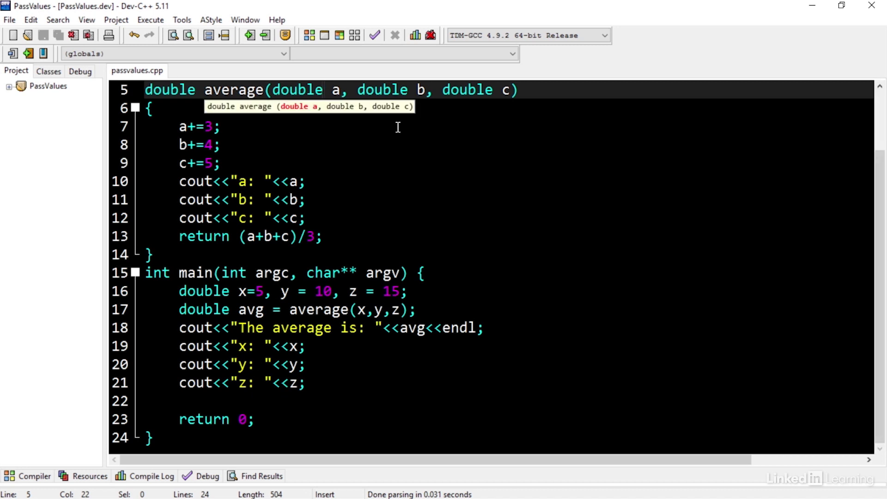
{"action": "type", "text": "&"}
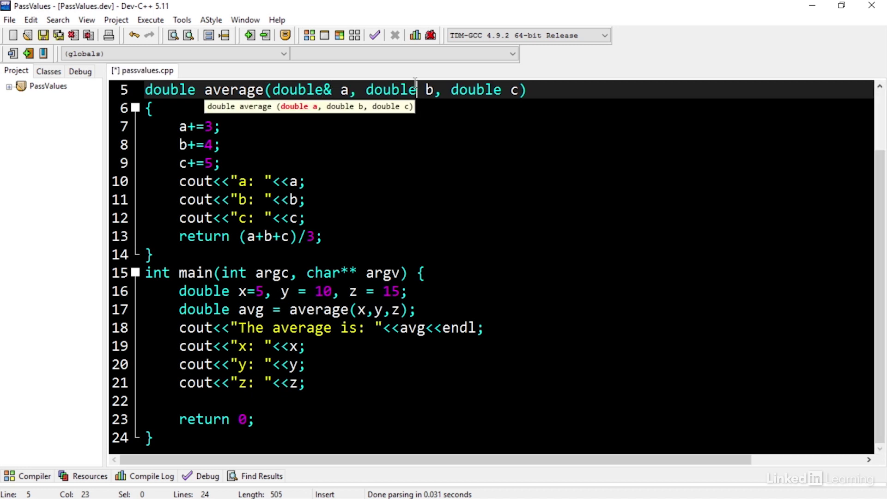
{"action": "left_click", "coordinate": [415, 89]}
{"action": "type", "text": "&"}
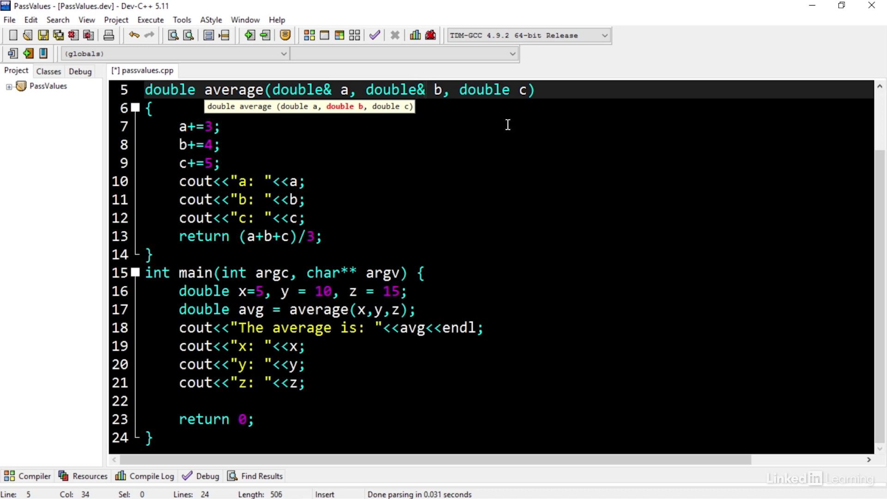
{"action": "left_click", "coordinate": [512, 91]}
{"action": "type", "text": "&"}
{"action": "left_click", "coordinate": [298, 182]}
{"action": "type", "text": "<<"}
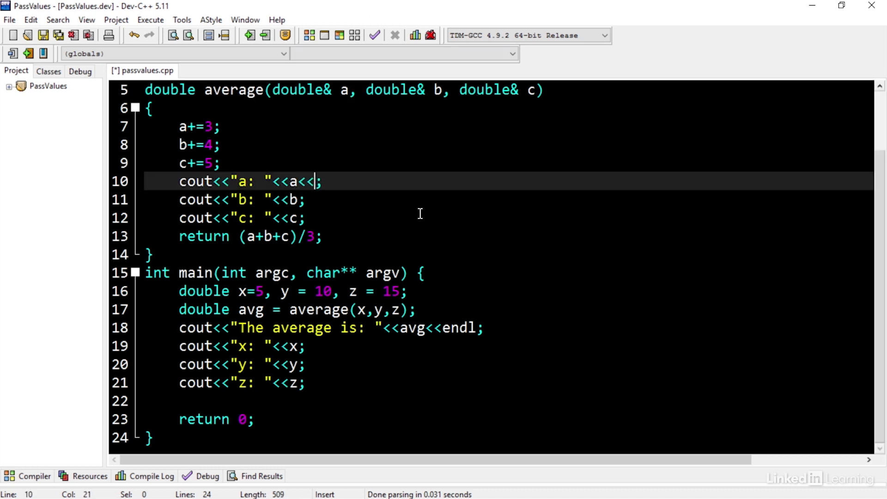
{"action": "type", "text": "endl"}
End the b and c print statements in average with <<endl.
{"action": "key", "text": "Down"}
{"action": "key", "text": "Left"}
{"action": "key", "text": "Left"}
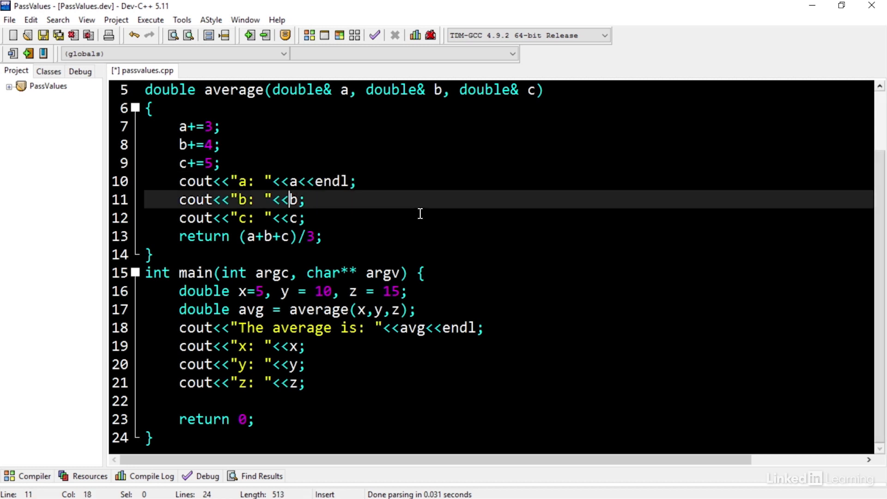
{"action": "key", "text": "Right"}
{"action": "type", "text": "<<endl"}
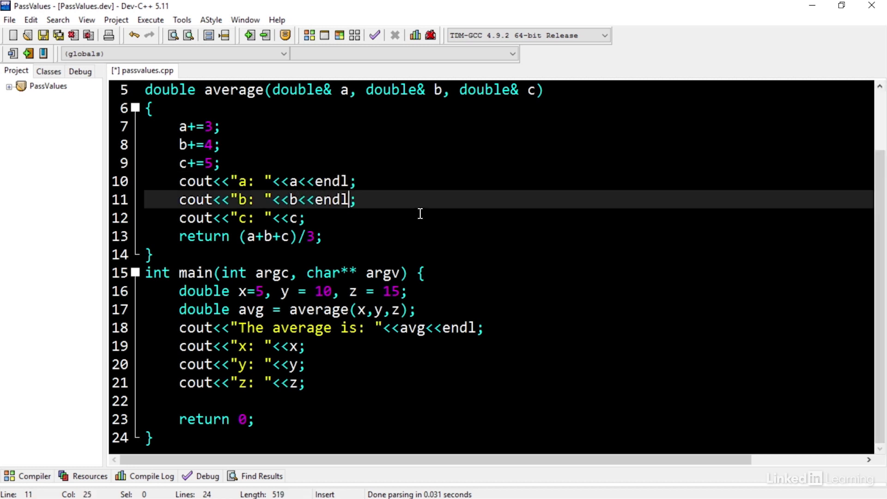
{"action": "key", "text": "Down"}
{"action": "key", "text": "Left"}
{"action": "type", "text": "<<en"}
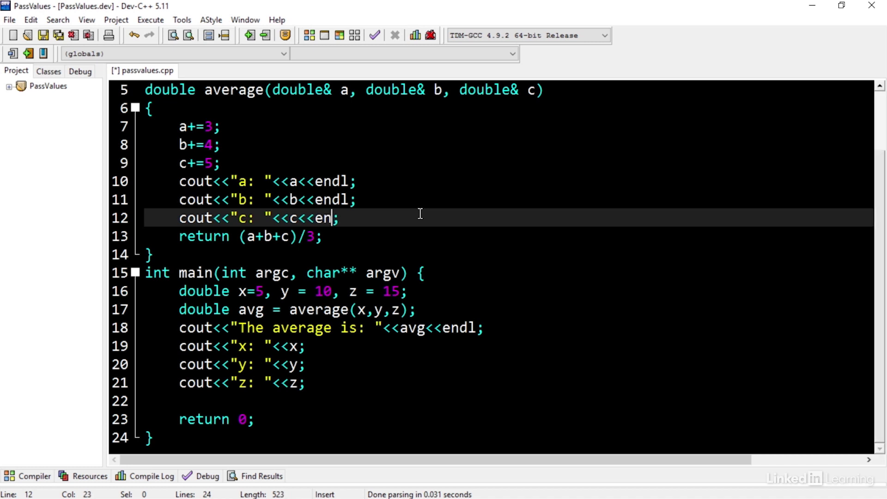
{"action": "type", "text": "dl"}
End the x, y and z print statements in main with <<endl.
{"action": "key", "text": "Down"}
{"action": "key", "text": "Down"}
{"action": "key", "text": "Down"}
{"action": "key", "text": "Left"}
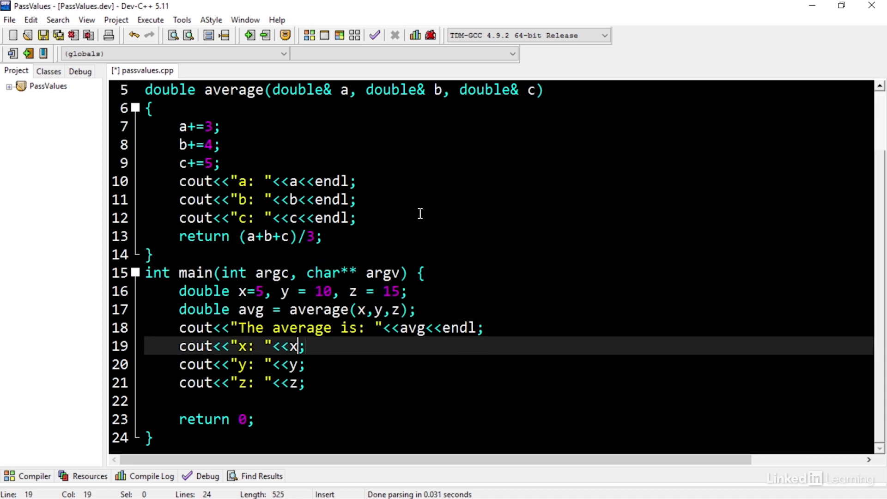
{"action": "type", "text": "<<endl"}
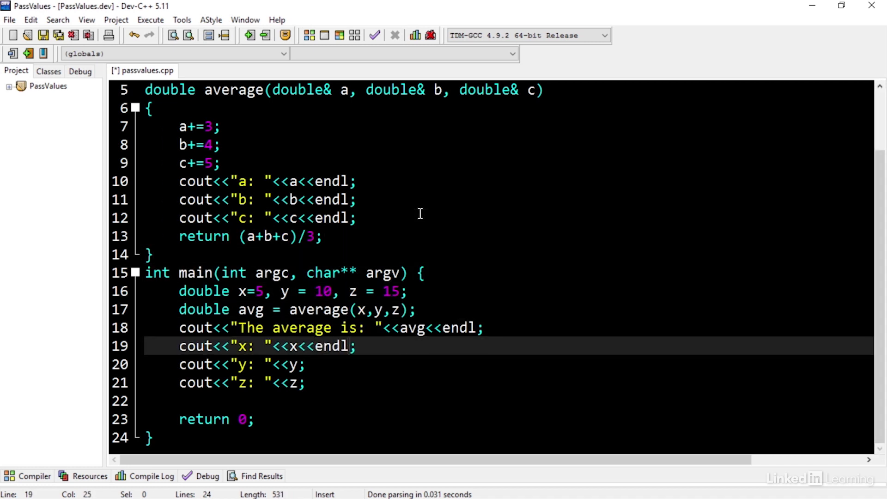
{"action": "key", "text": "Down"}
{"action": "key", "text": "Left"}
{"action": "type", "text": "<<e"}
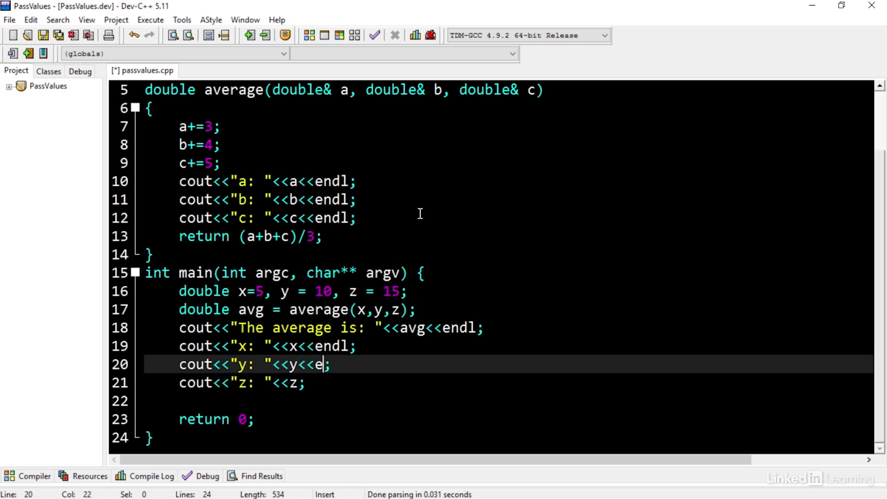
{"action": "type", "text": "ndl"}
{"action": "key", "text": "Down"}
{"action": "key", "text": "Left"}
{"action": "type", "text": "<"}
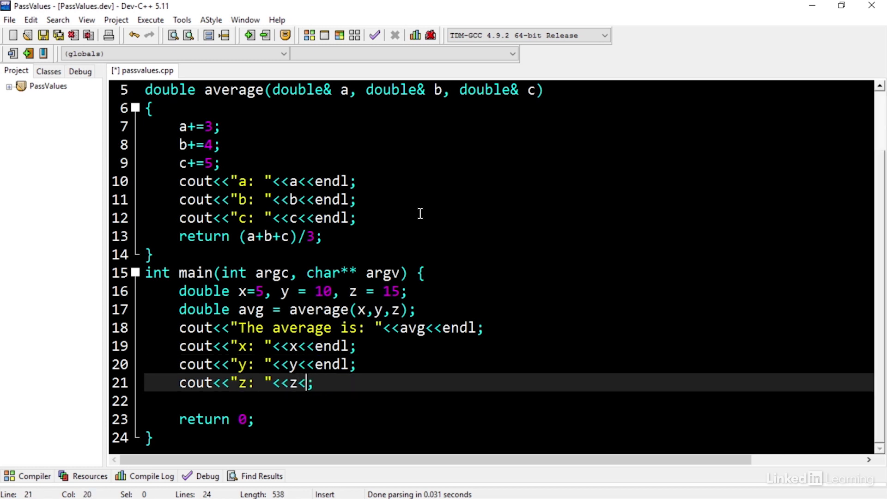
{"action": "type", "text": "<endl"}
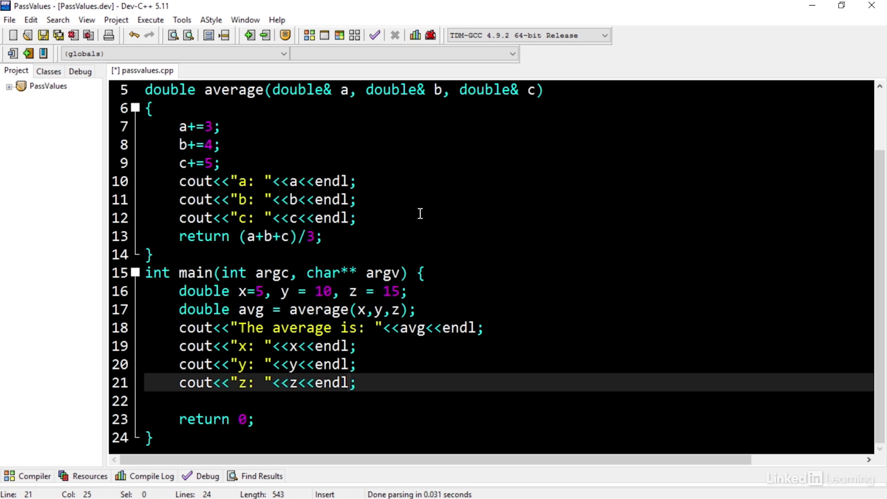
Compile and run the reference version: x, y, z now print 8, 14, 20.
{"action": "left_click", "coordinate": [339, 35]}
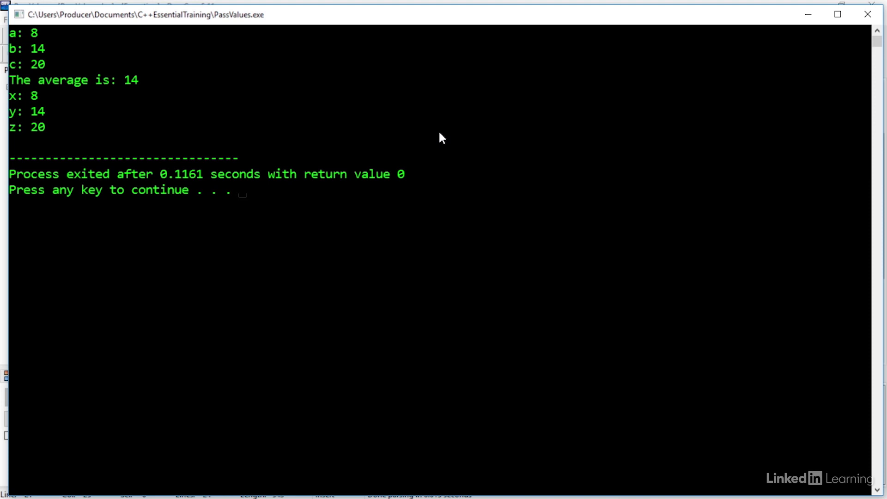
{"action": "key", "text": "Return"}
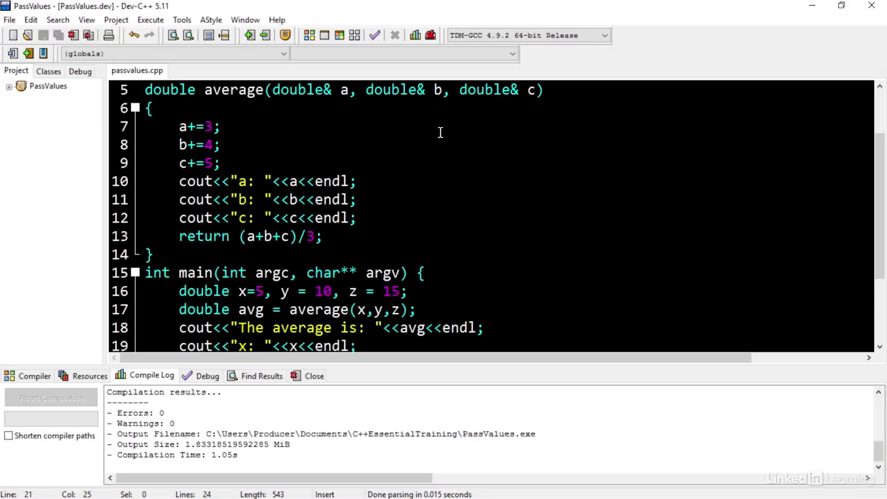